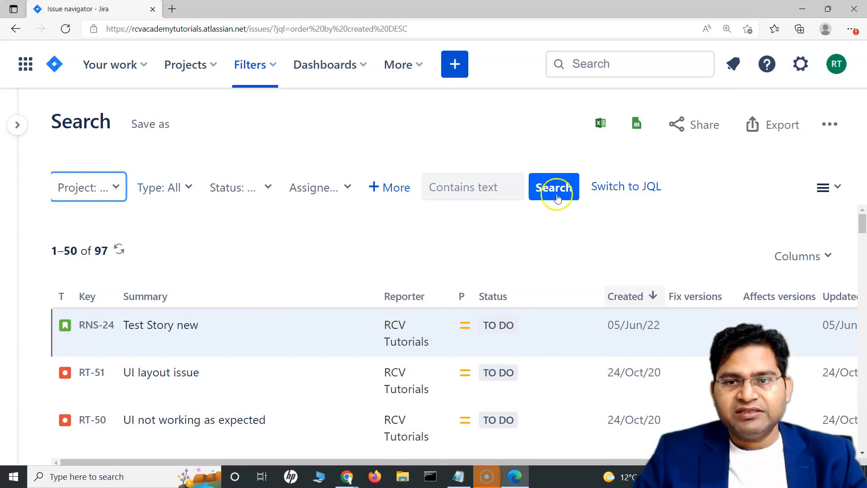
- Switch the issue search to JQL mode and clear the existing sort query
{"action": "left_click", "coordinate": [637, 189]}
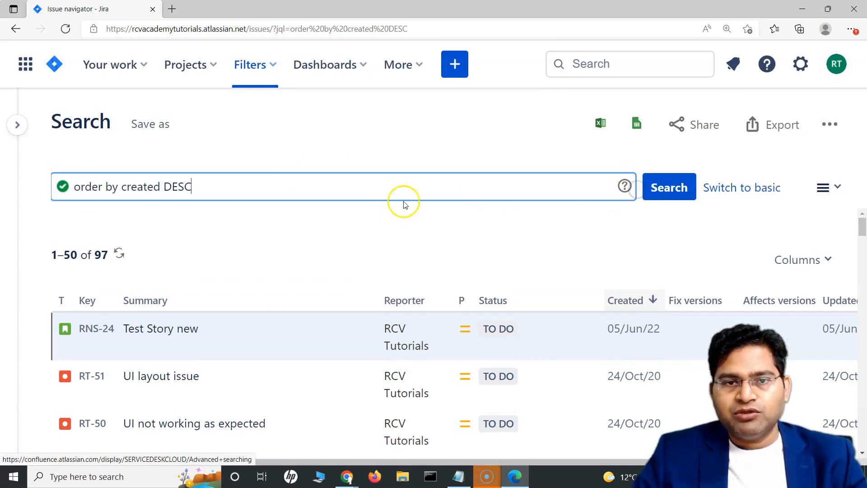
{"action": "left_click_drag", "start_coordinate": [270, 187], "coordinate": [54, 201]}
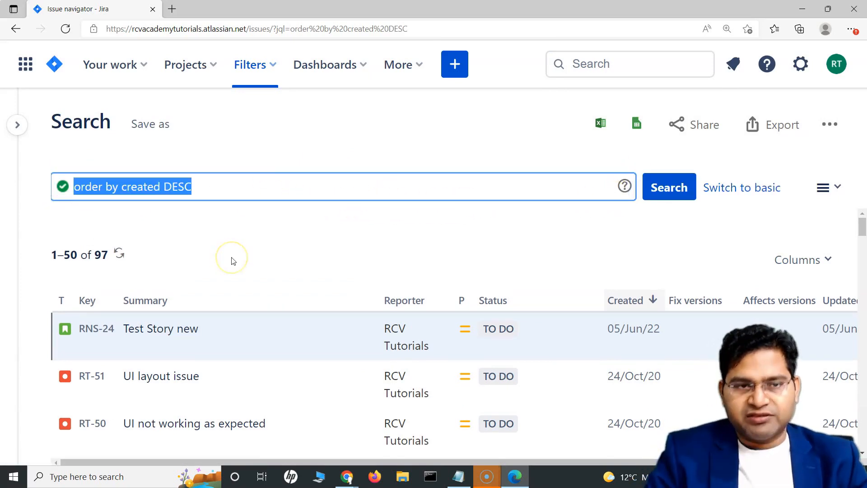
{"action": "key", "text": "BackSpace"}
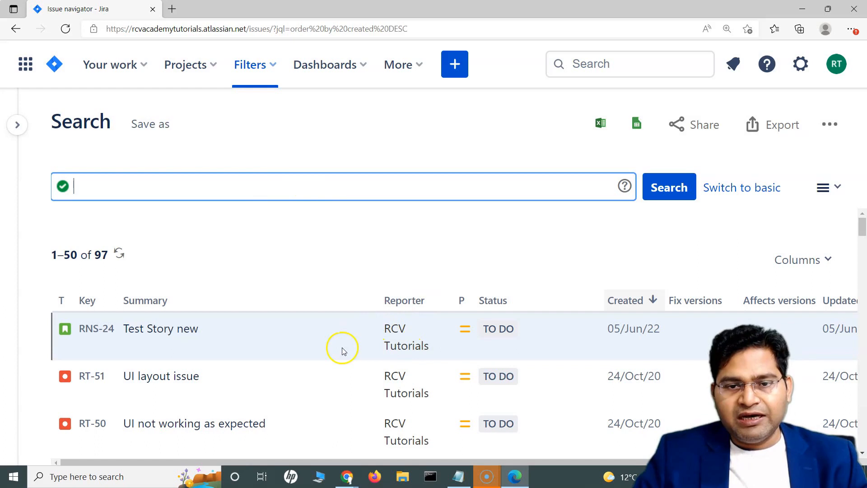
- Start a JQL query with the reporter field and the "was in" operator
{"action": "scroll", "coordinate": [349, 346], "scroll_direction": "down", "scroll_amount": 2}
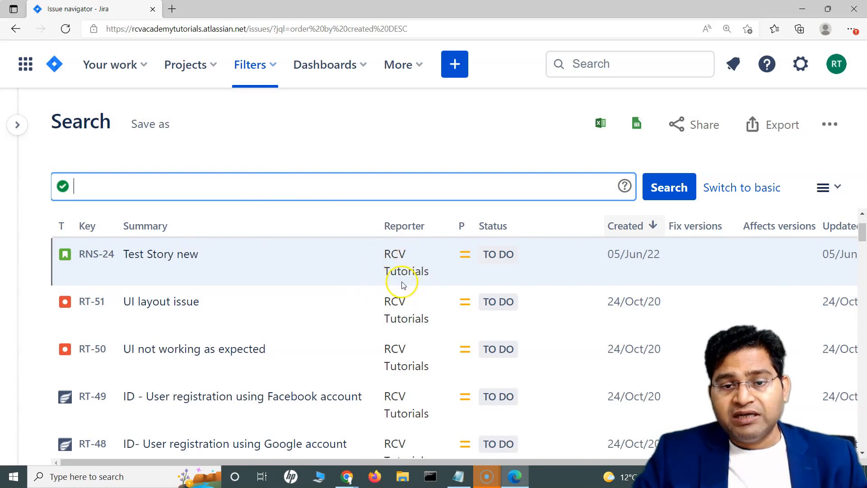
{"action": "scroll", "coordinate": [396, 316], "scroll_direction": "down", "scroll_amount": 2}
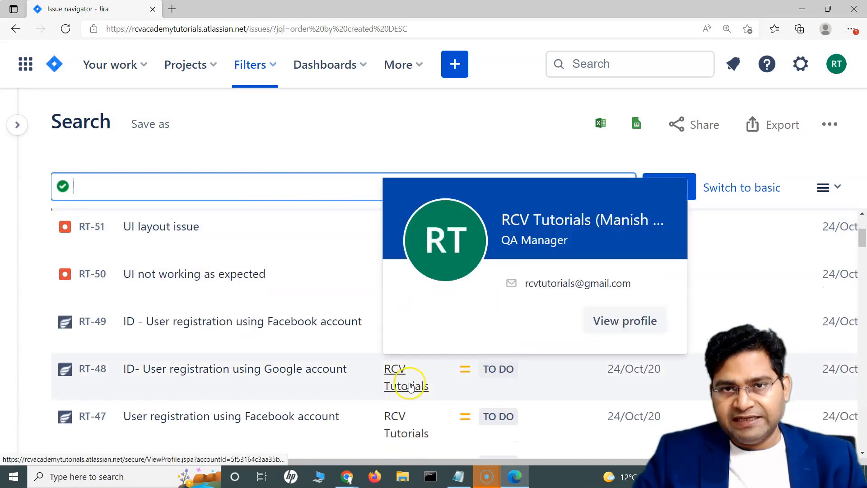
{"action": "left_click", "coordinate": [272, 189]}
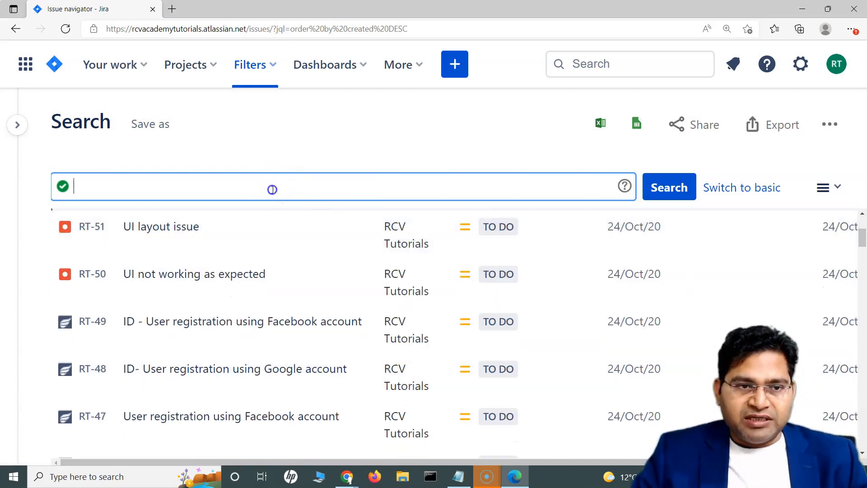
{"action": "type", "text": "report"}
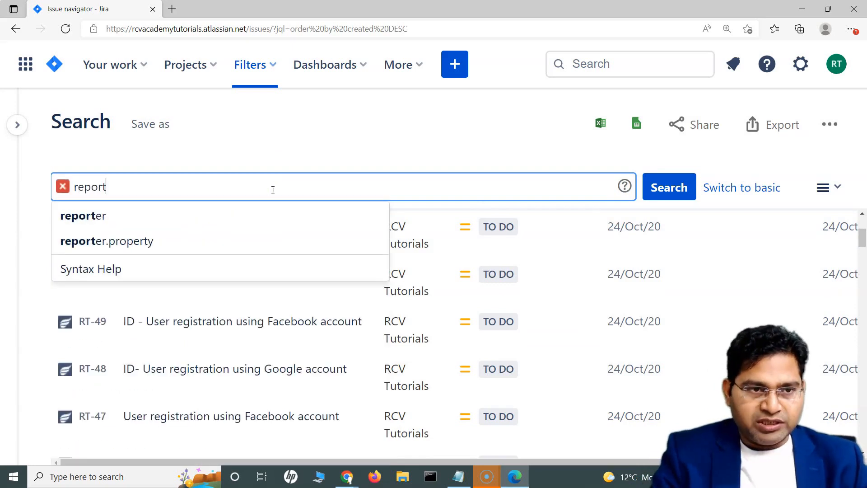
{"action": "type", "text": "er was"}
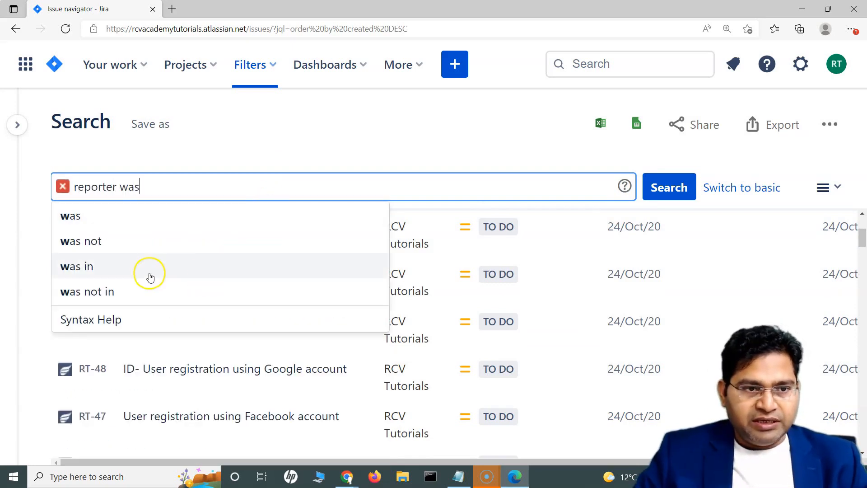
{"action": "left_click", "coordinate": [150, 274]}
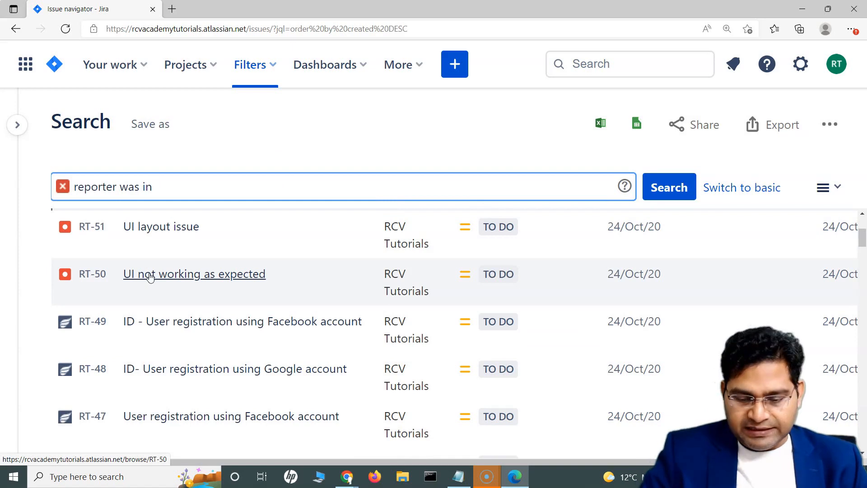
- Complete the query's parenthesised list with the RCV Tutorials and RCV Test accounts and run the search
{"action": "type", "text": "(rcv"}
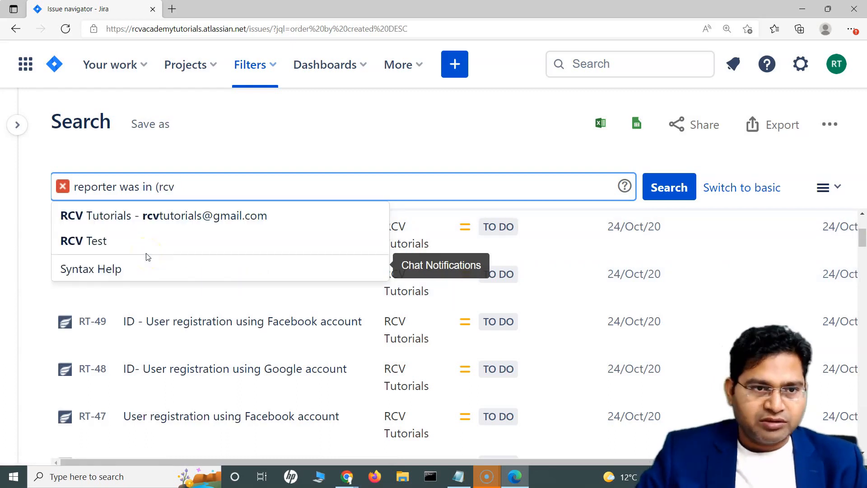
{"action": "left_click", "coordinate": [144, 214]}
{"action": "type", "text": ", "}
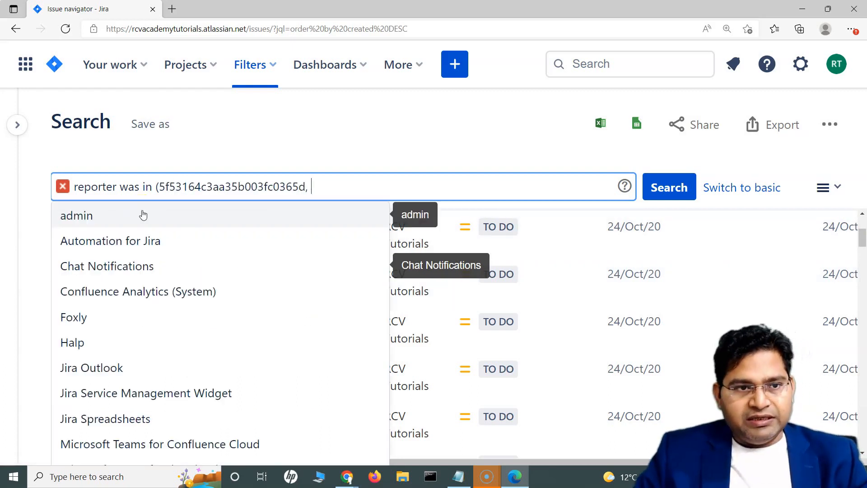
{"action": "type", "text": "rcv"}
{"action": "left_click", "coordinate": [144, 238]}
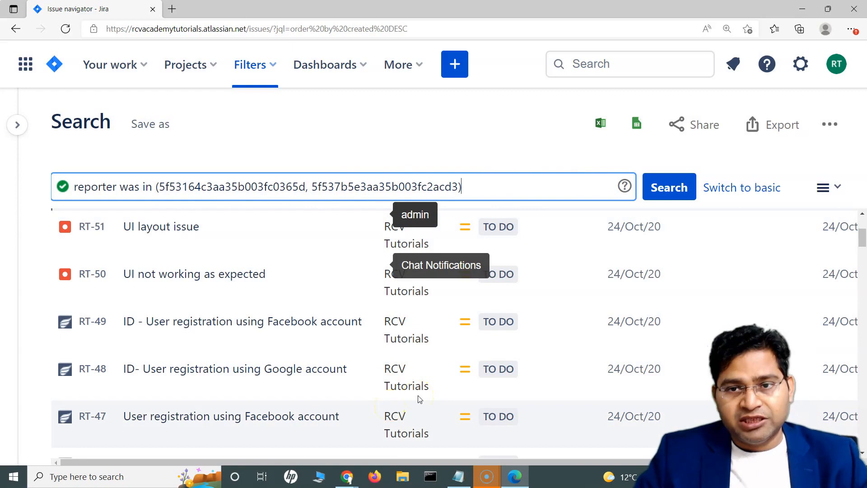
{"action": "left_click", "coordinate": [678, 192]}
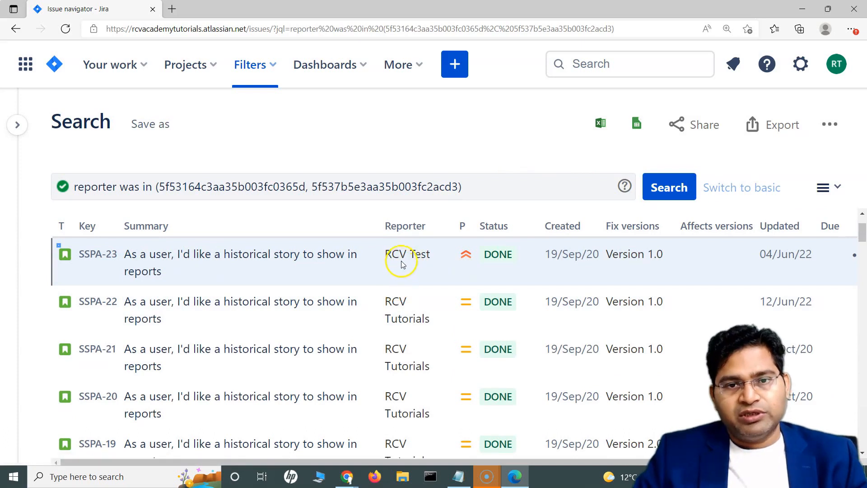
- Examine the Reporter column of the search results for issues whose current reporter is outside the queried list
{"action": "mouse_move", "coordinate": [398, 308]}
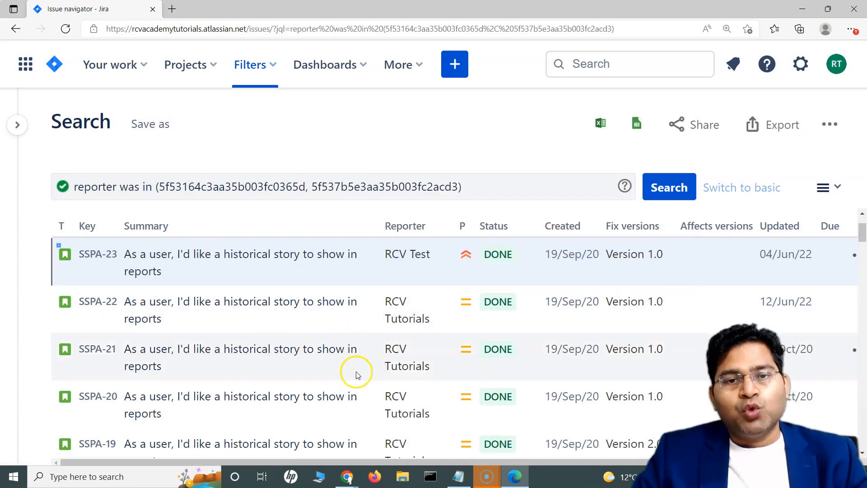
{"action": "scroll", "coordinate": [359, 373], "scroll_direction": "down", "scroll_amount": 3}
{"action": "scroll", "coordinate": [360, 372], "scroll_direction": "up", "scroll_amount": 5}
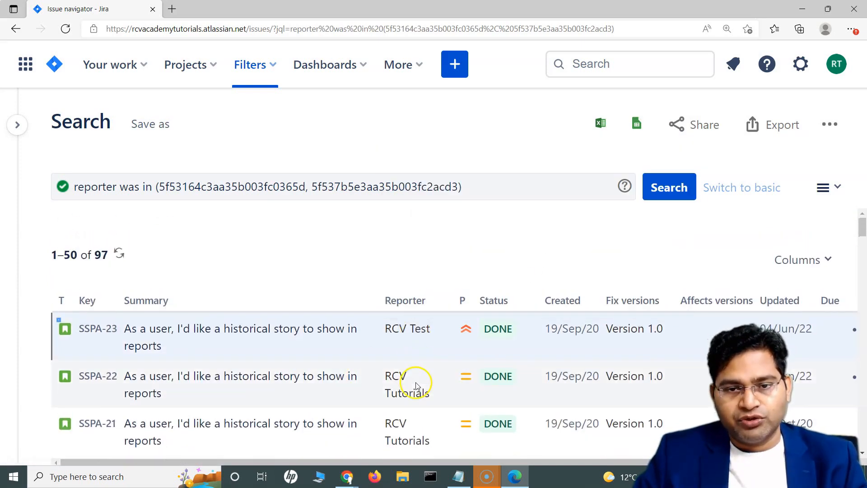
{"action": "scroll", "coordinate": [449, 407], "scroll_direction": "down", "scroll_amount": 10}
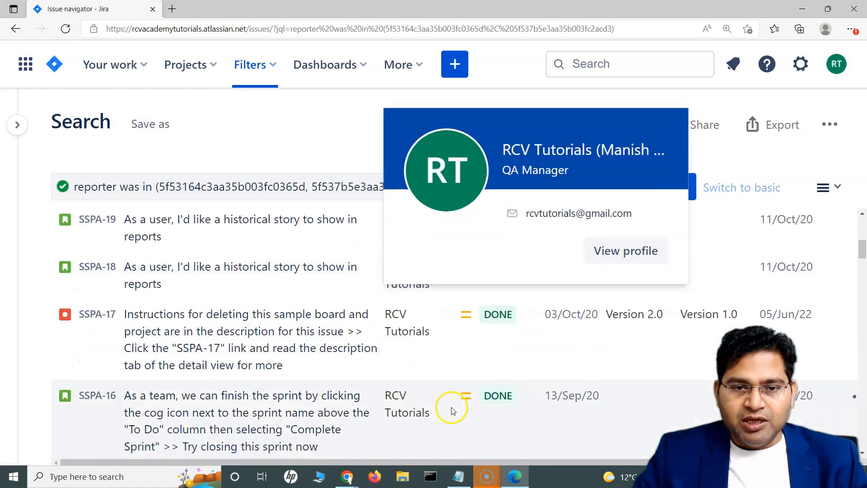
{"action": "scroll", "coordinate": [454, 413], "scroll_direction": "down", "scroll_amount": 15}
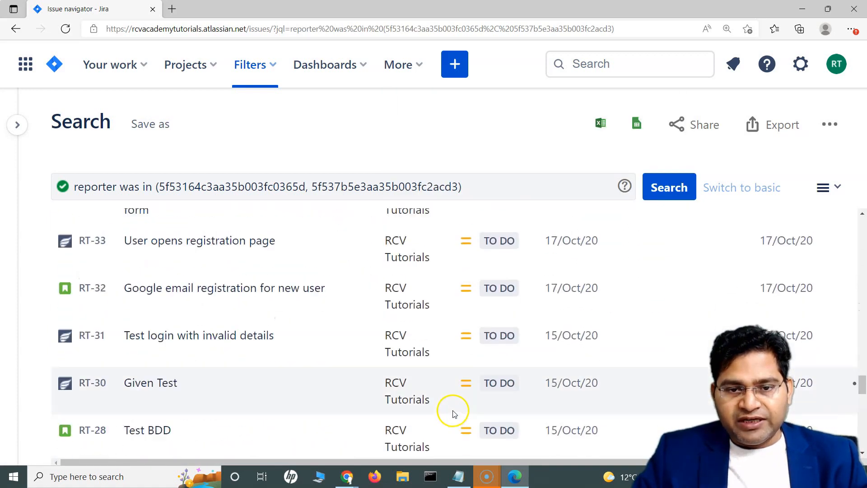
{"action": "scroll", "coordinate": [454, 414], "scroll_direction": "up", "scroll_amount": 4}
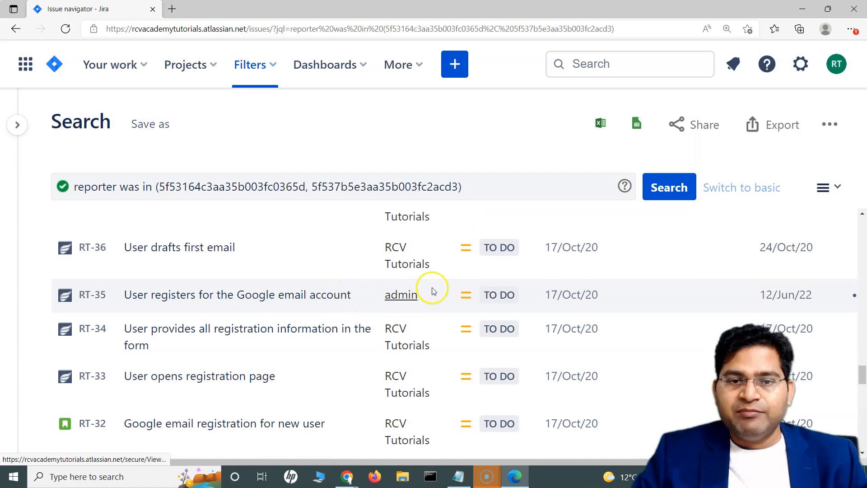
{"action": "mouse_move", "coordinate": [405, 270]}
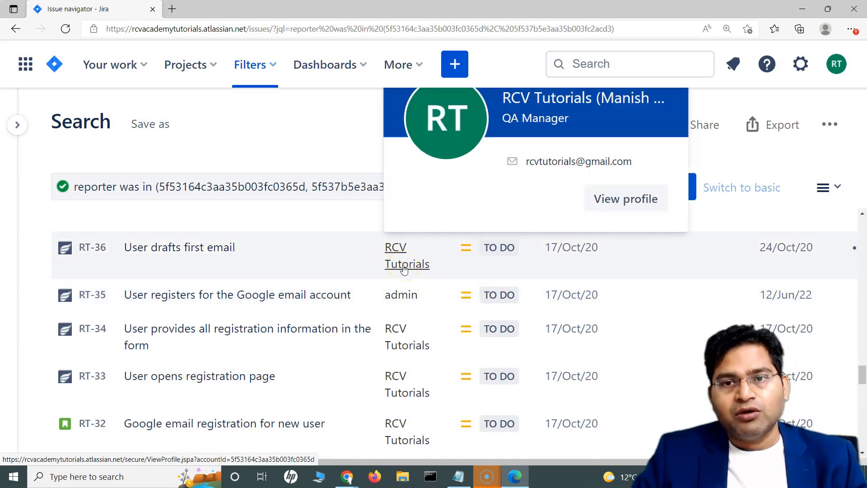
- Open issue RT-35 from the results and show the History in its activity section
{"action": "left_click", "coordinate": [93, 295]}
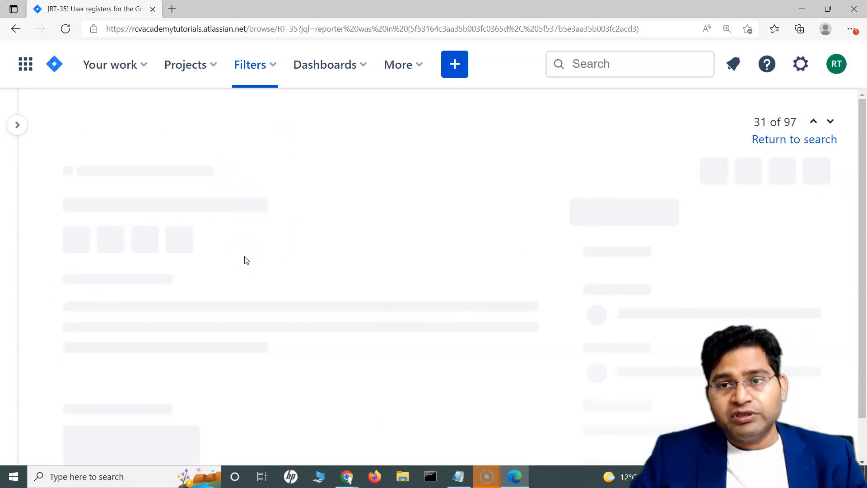
{"action": "left_click", "coordinate": [268, 261]}
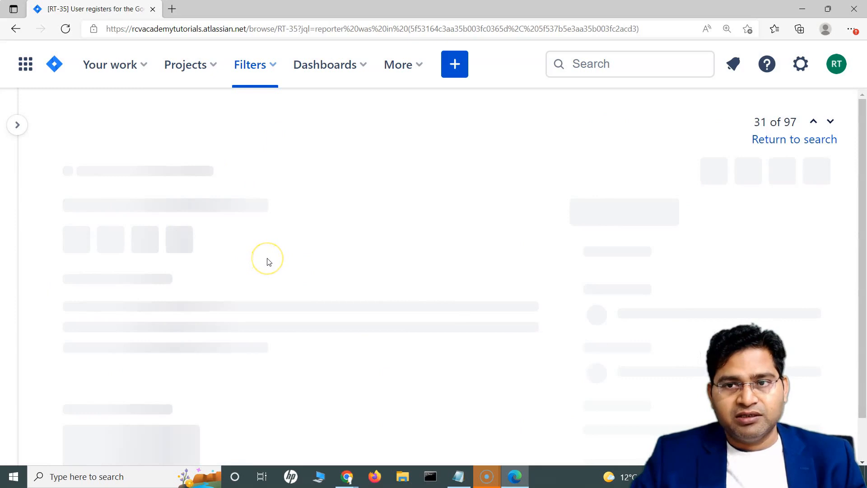
{"action": "left_click", "coordinate": [401, 358]}
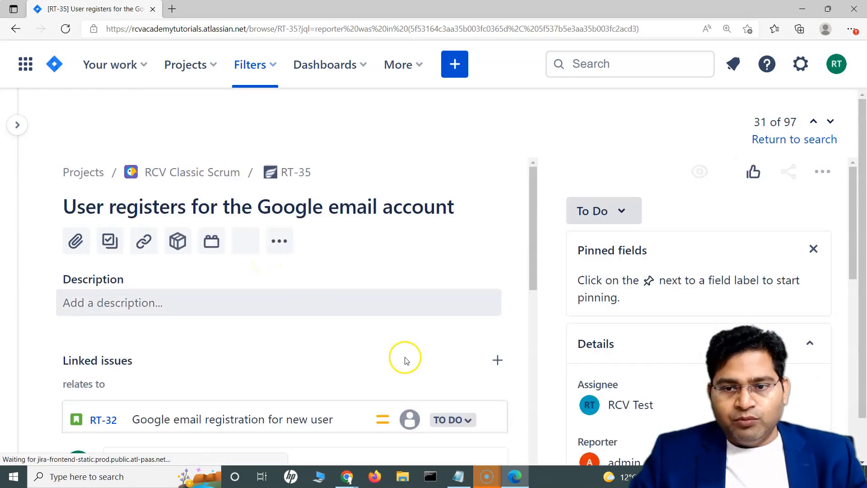
{"action": "scroll", "coordinate": [405, 360], "scroll_direction": "down", "scroll_amount": 2}
{"action": "scroll", "coordinate": [273, 381], "scroll_direction": "down", "scroll_amount": 1}
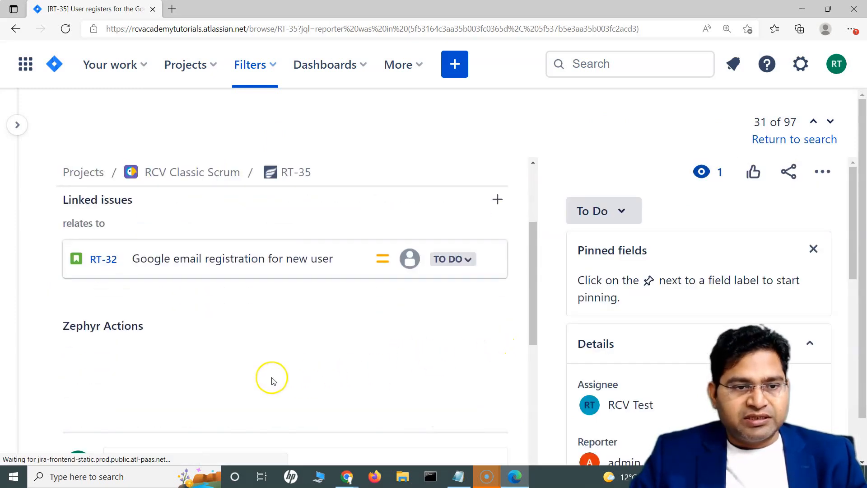
{"action": "scroll", "coordinate": [649, 281], "scroll_direction": "down", "scroll_amount": 3}
{"action": "scroll", "coordinate": [316, 339], "scroll_direction": "down", "scroll_amount": 5}
{"action": "left_click", "coordinate": [154, 342]}
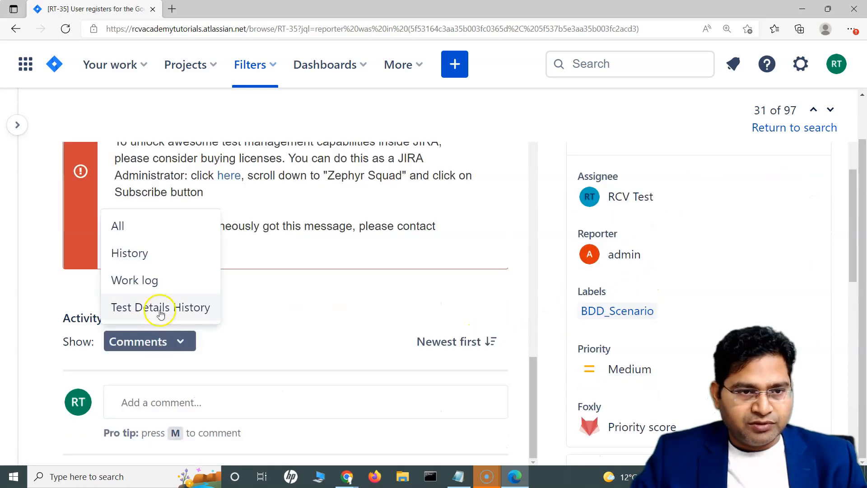
{"action": "left_click", "coordinate": [161, 257]}
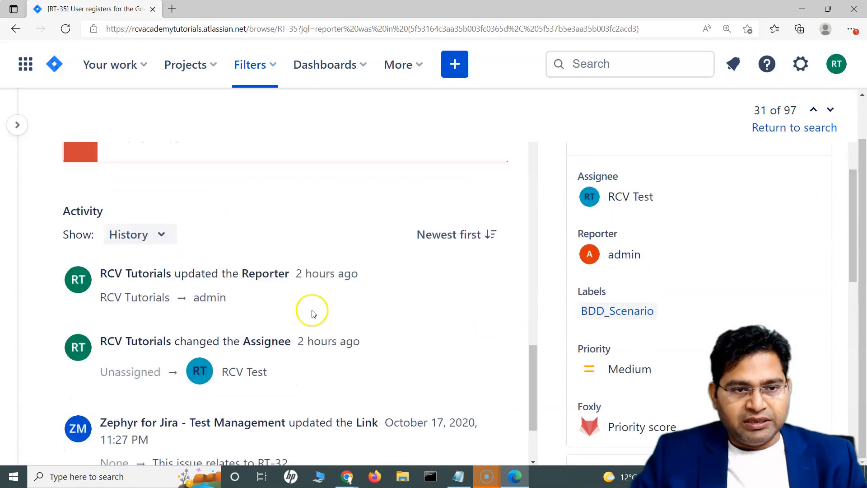
- Review the reporter change in RT-35's history and return to the search results
{"action": "scroll", "coordinate": [310, 310], "scroll_direction": "down", "scroll_amount": 2}
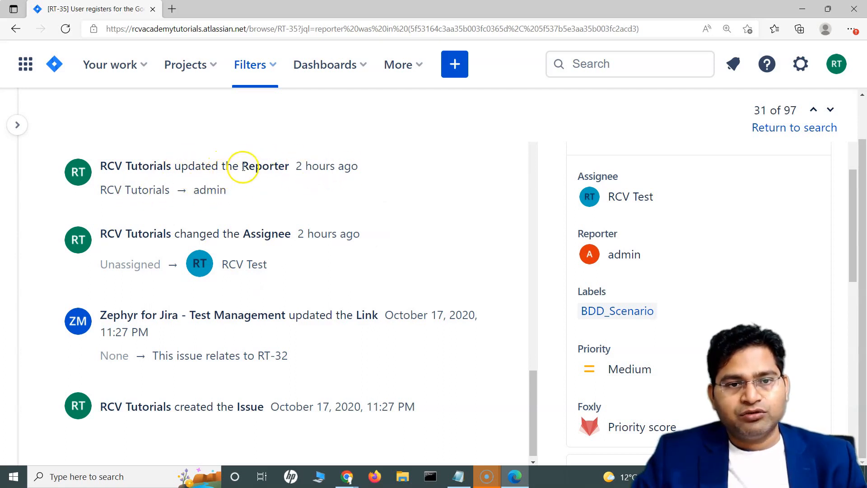
{"action": "left_click_drag", "start_coordinate": [193, 189], "coordinate": [228, 191]}
{"action": "scroll", "coordinate": [339, 282], "scroll_direction": "up", "scroll_amount": 10}
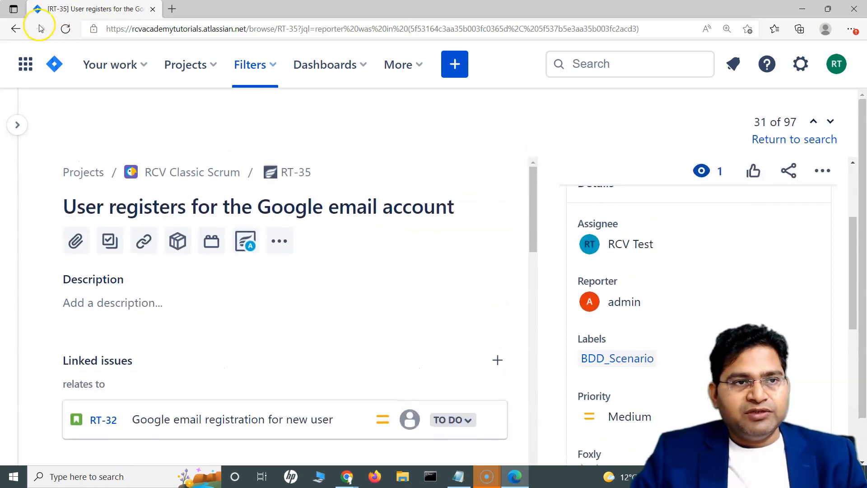
{"action": "left_click", "coordinate": [15, 28]}
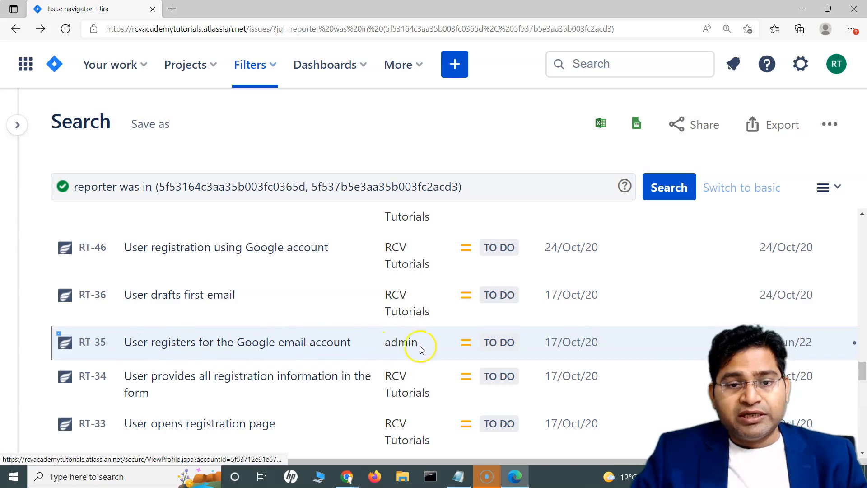
- Change the query's operator to "was not in" for the same two reporters and run the search
{"action": "mouse_move", "coordinate": [396, 337]}
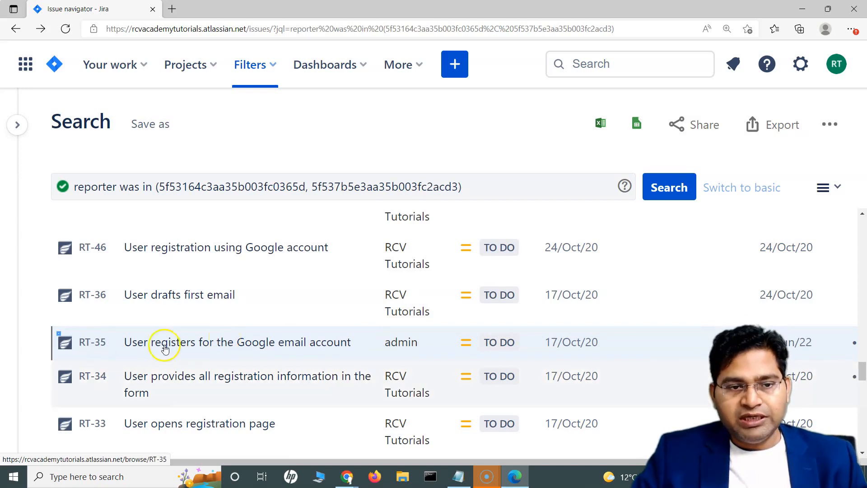
{"action": "scroll", "coordinate": [300, 373], "scroll_direction": "down", "scroll_amount": 6}
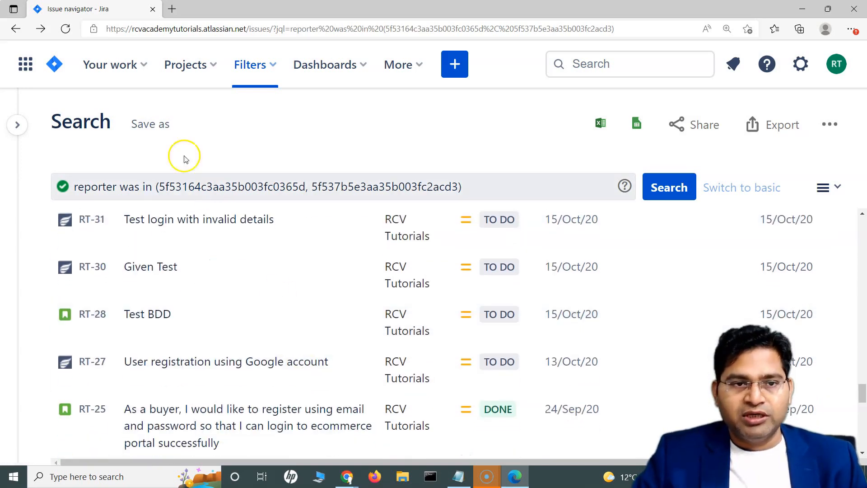
{"action": "left_click", "coordinate": [142, 186]}
{"action": "type", "text": "not"}
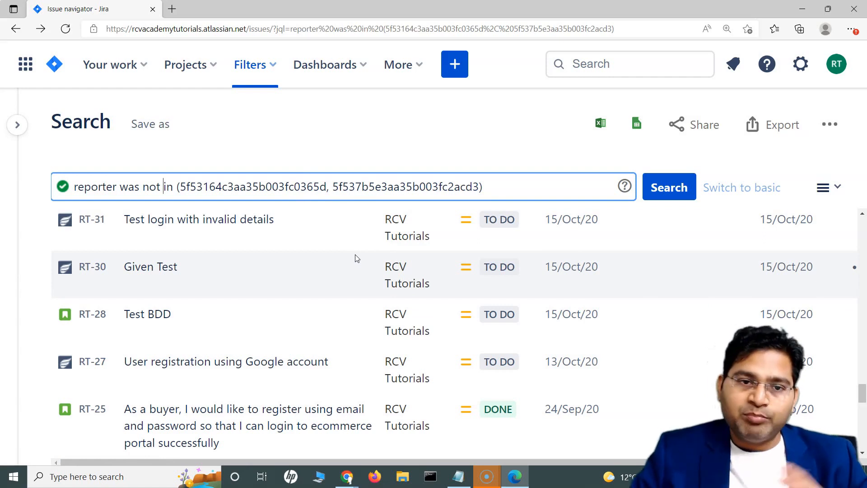
{"action": "left_click", "coordinate": [668, 187]}
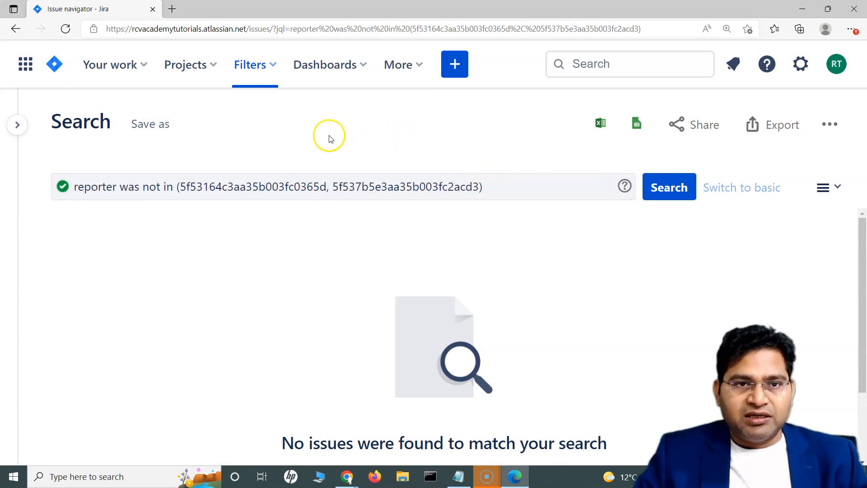
- Start a new Story in Sample Scrum Project A (SSPA) with the summary "Test story by admin"
{"action": "left_click", "coordinate": [455, 68]}
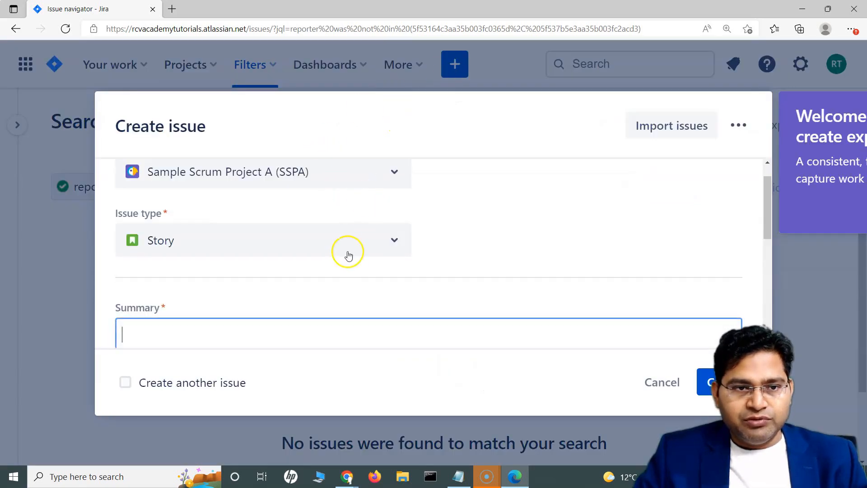
{"action": "left_click", "coordinate": [250, 337]}
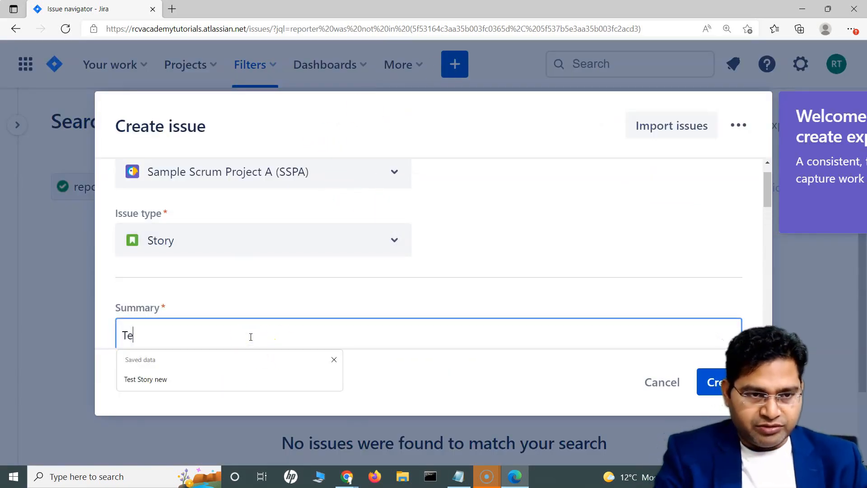
{"action": "type", "text": "Test story by admin"}
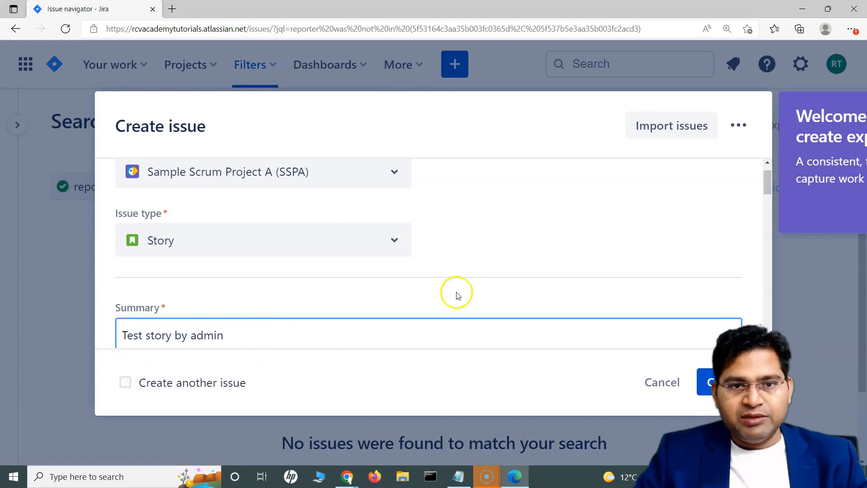
- Create the story with admin as its reporter, and rerun the "was not in" search
{"action": "scroll", "coordinate": [457, 295], "scroll_direction": "down", "scroll_amount": 4}
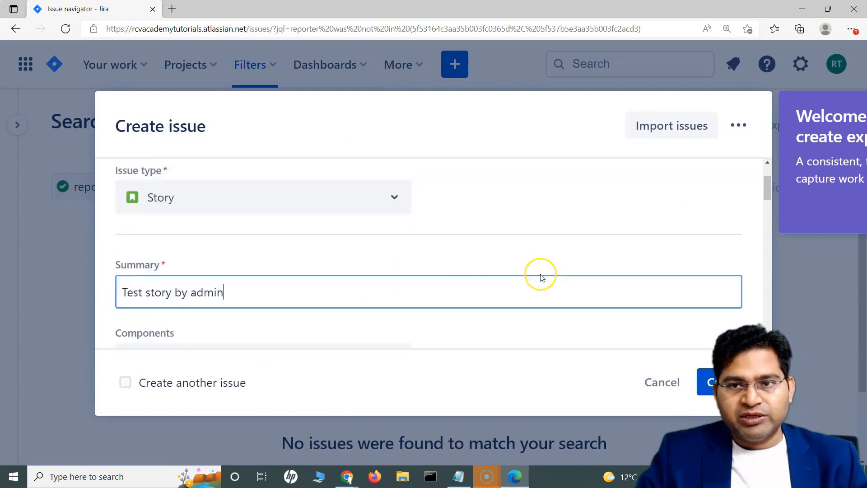
{"action": "scroll", "coordinate": [312, 289], "scroll_direction": "down", "scroll_amount": 8}
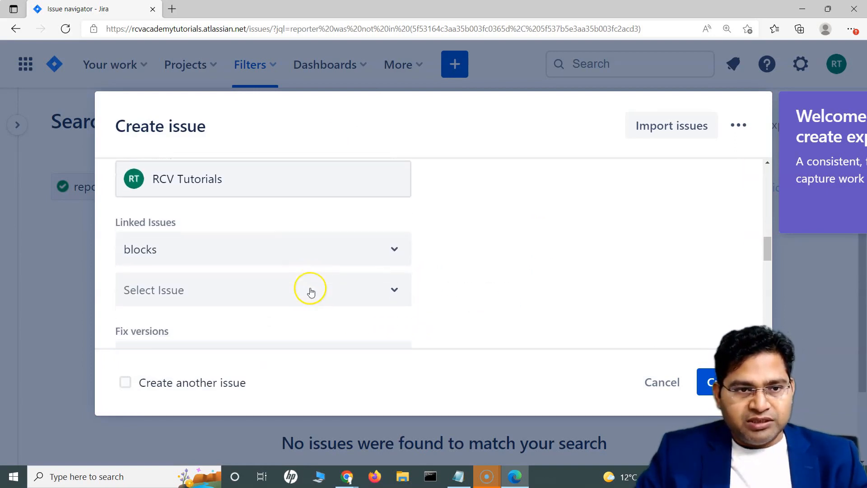
{"action": "scroll", "coordinate": [312, 291], "scroll_direction": "up", "scroll_amount": 3}
{"action": "left_click", "coordinate": [314, 198]}
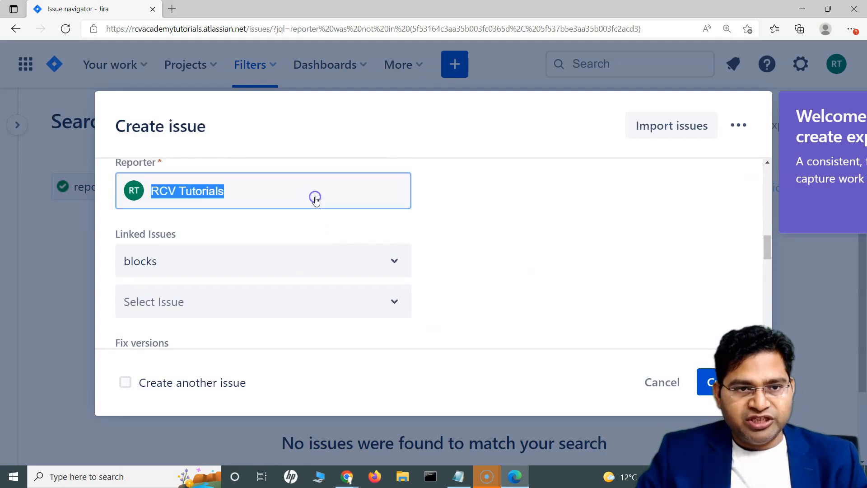
{"action": "type", "text": "ad"}
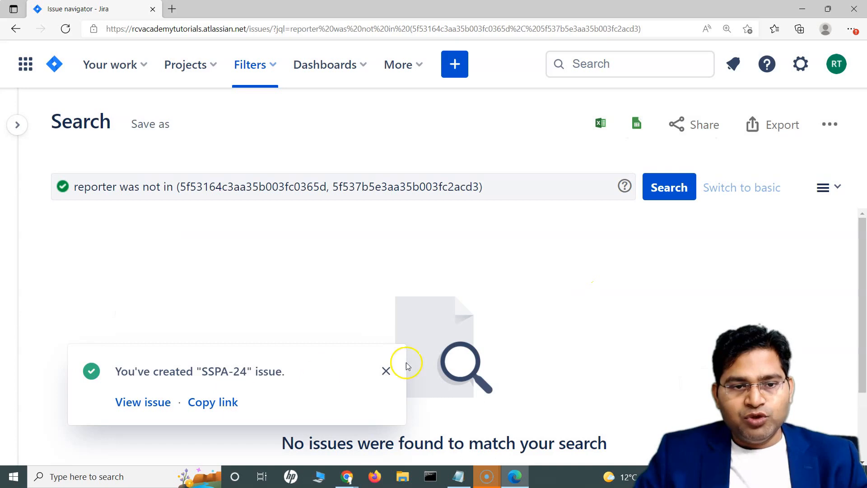
{"action": "left_click", "coordinate": [386, 371]}
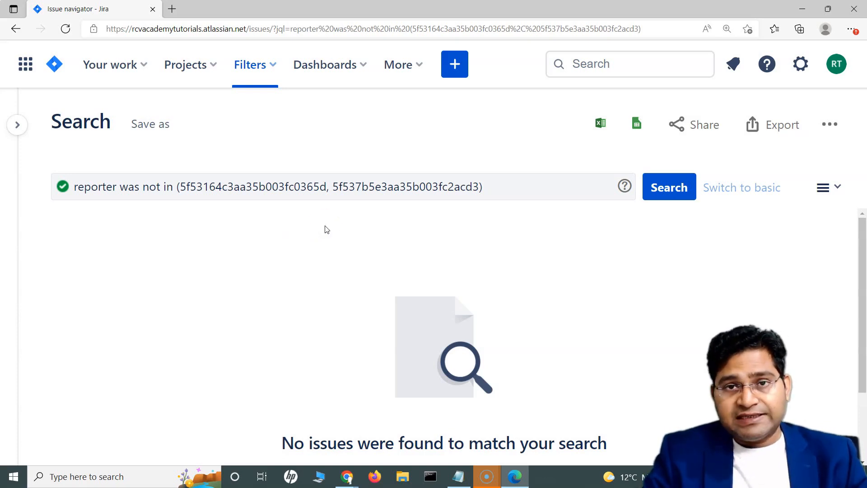
{"action": "left_click", "coordinate": [657, 188]}
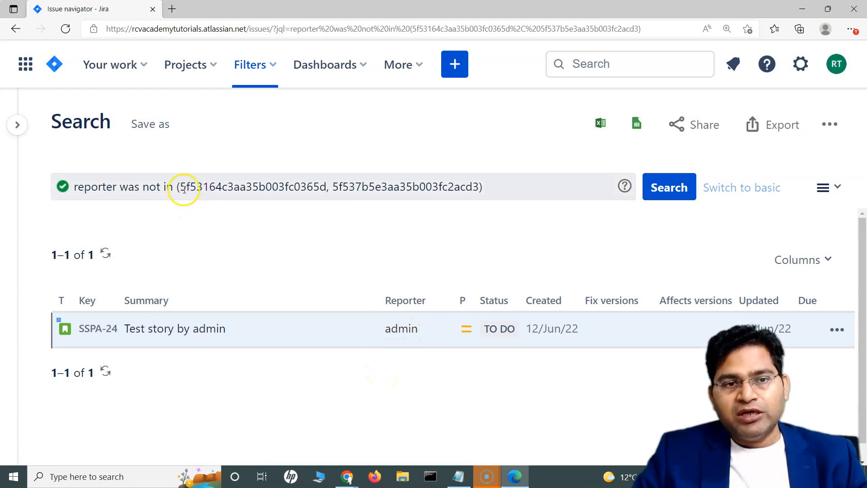
- Rewrite the words "was not" in the query's operator in capitals as WAS NOT
{"action": "left_click_drag", "start_coordinate": [180, 185], "coordinate": [336, 186]}
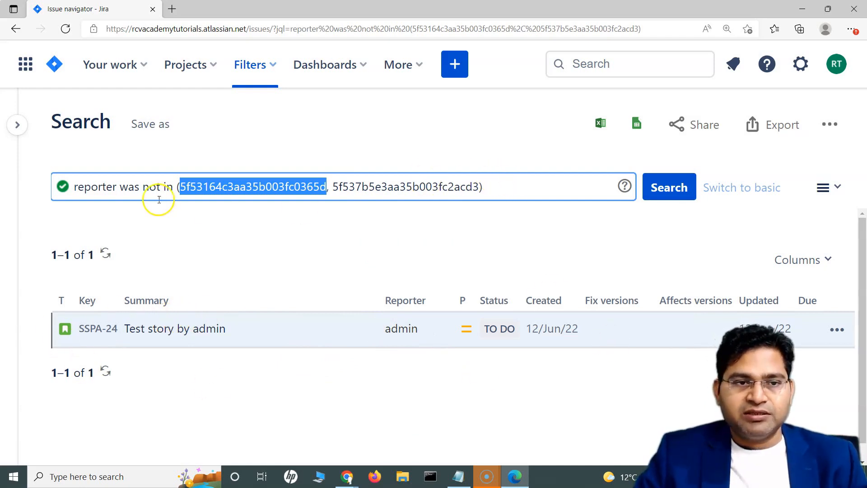
{"action": "left_click", "coordinate": [123, 188]}
{"action": "mouse_move", "coordinate": [123, 188]}
{"action": "left_mouse_down"}
{"action": "mouse_move", "coordinate": [166, 187]}
{"action": "mouse_move", "coordinate": [123, 189]}
{"action": "left_mouse_up"}
{"action": "left_click", "coordinate": [163, 188]}
{"action": "type", "text": "WAS"}
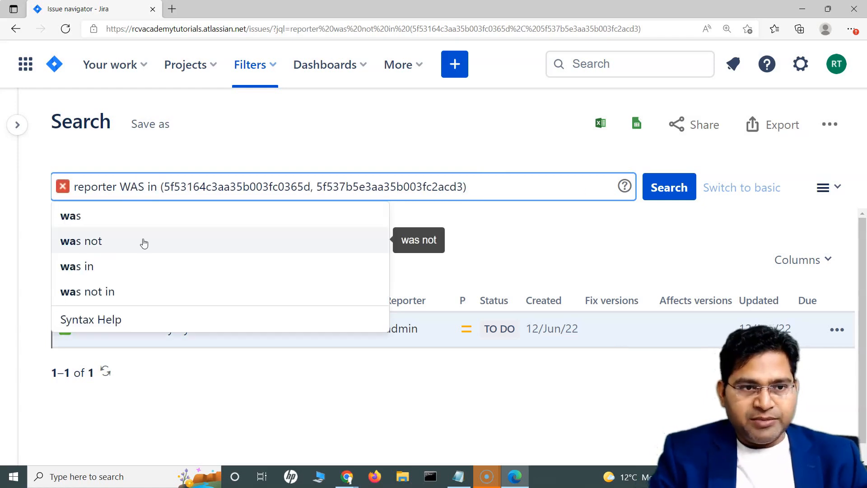
{"action": "type", "text": " NOT"}
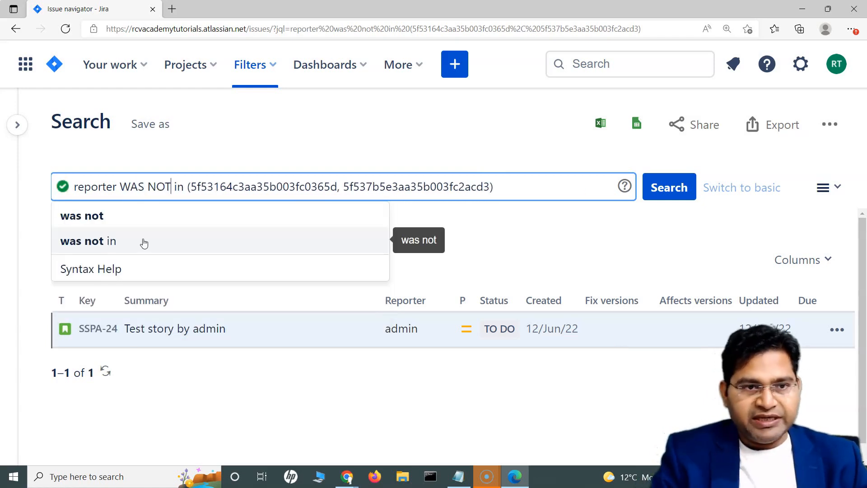
{"action": "left_click", "coordinate": [384, 124]}
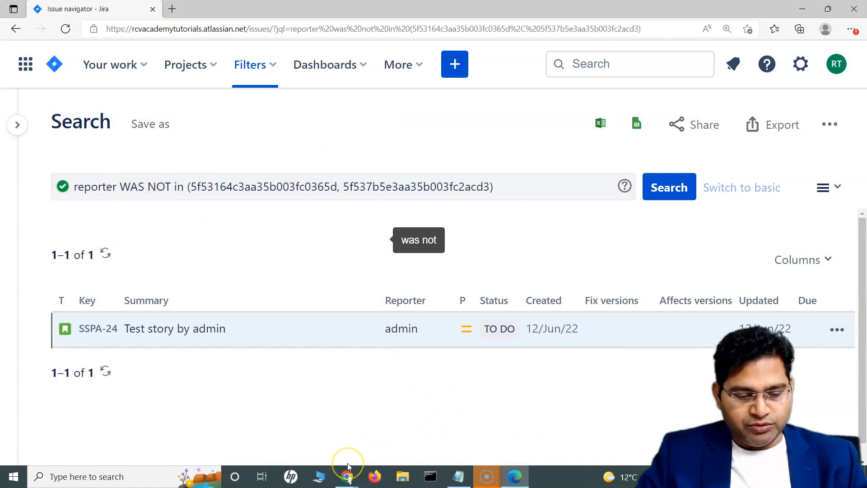
- Switch to the JQL Operators slide, check the WAS NOT IN entry, and return to Jira
{"action": "mouse_move", "coordinate": [348, 465]}
{"action": "left_click", "coordinate": [269, 283]}
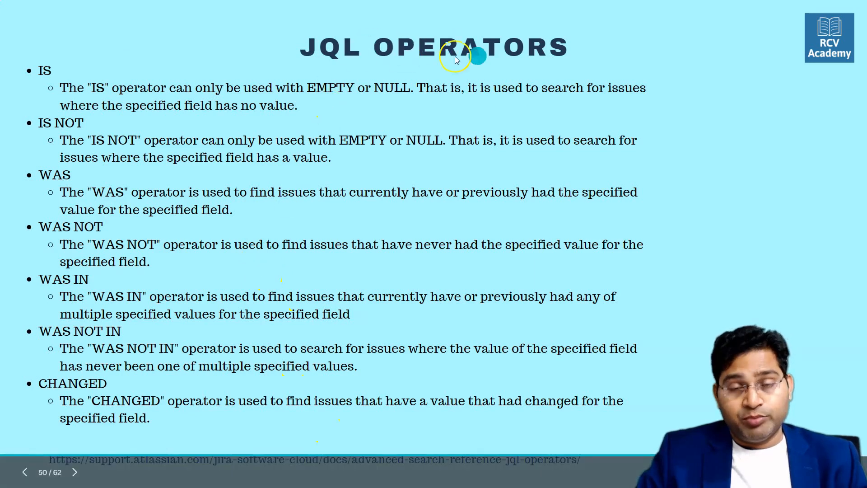
{"action": "left_click", "coordinate": [45, 250]}
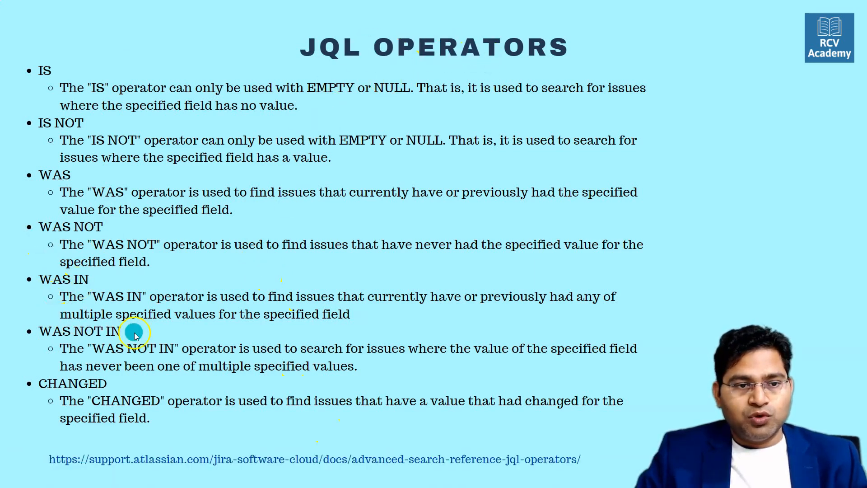
{"action": "key", "text": "alt+Tab"}
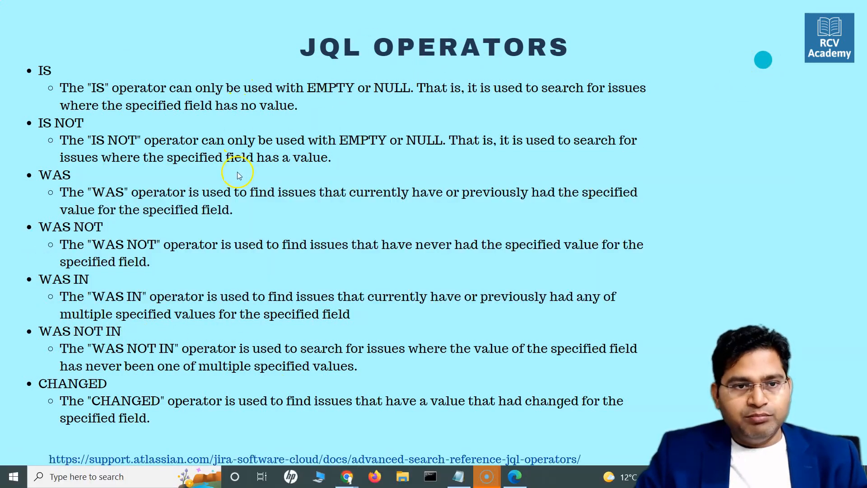
- Capitalise the remaining "in" so the operator reads WAS NOT IN, and run the search
{"action": "left_click_drag", "start_coordinate": [121, 186], "coordinate": [171, 187]}
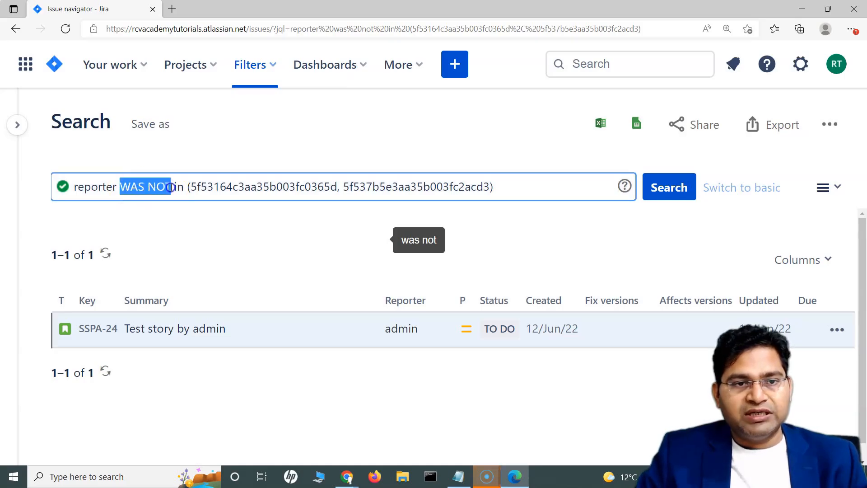
{"action": "double_click", "coordinate": [176, 186]}
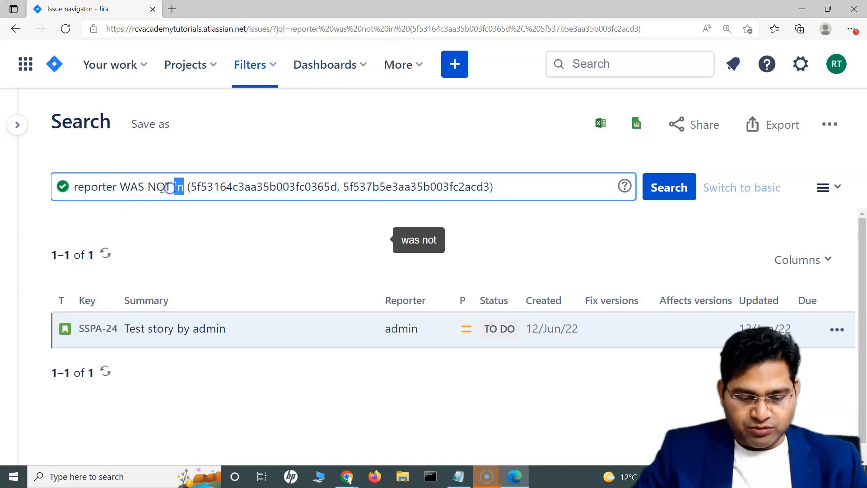
{"action": "type", "text": "IN"}
{"action": "left_click", "coordinate": [674, 197]}
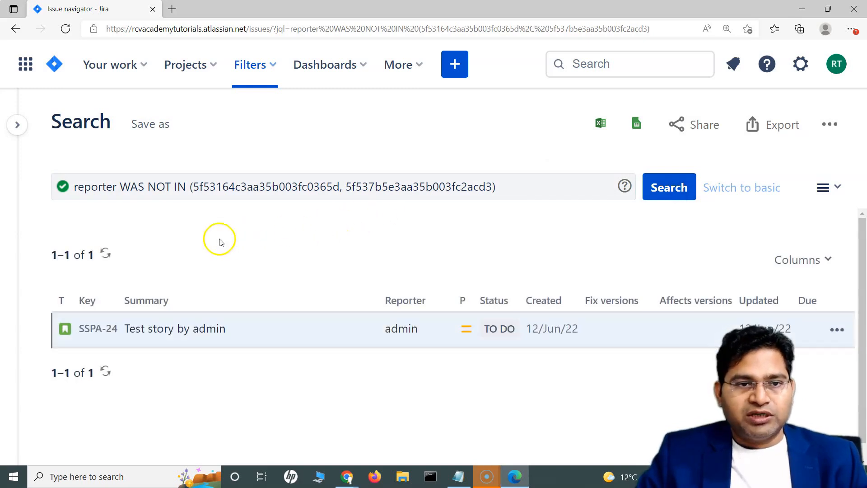
- Clear the whole reporter query and run the search with an empty query
{"action": "left_click_drag", "start_coordinate": [121, 187], "coordinate": [186, 186]}
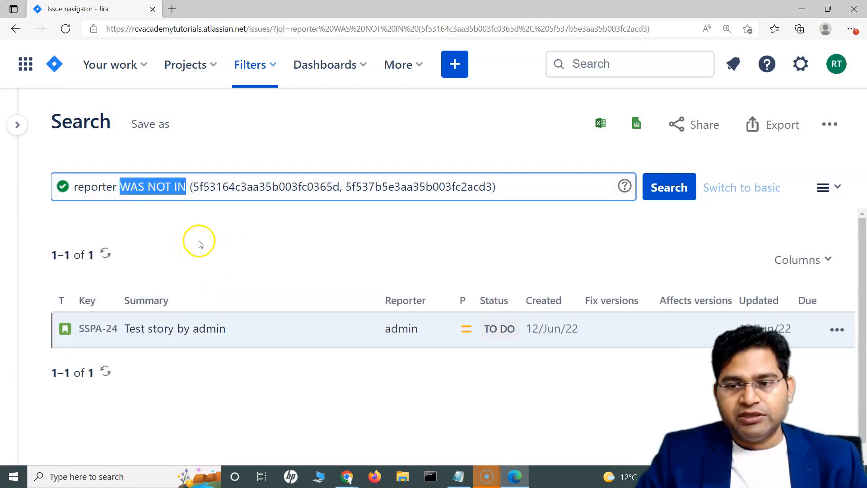
{"action": "left_click", "coordinate": [194, 223]}
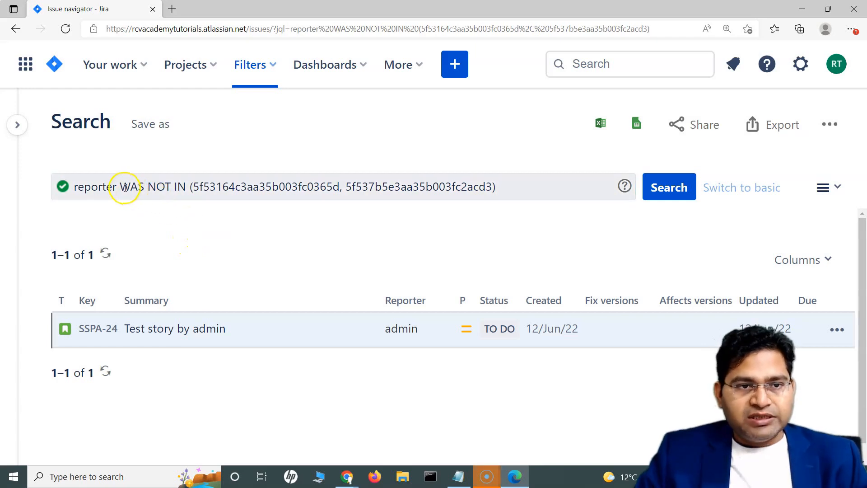
{"action": "left_click_drag", "start_coordinate": [122, 187], "coordinate": [388, 255]}
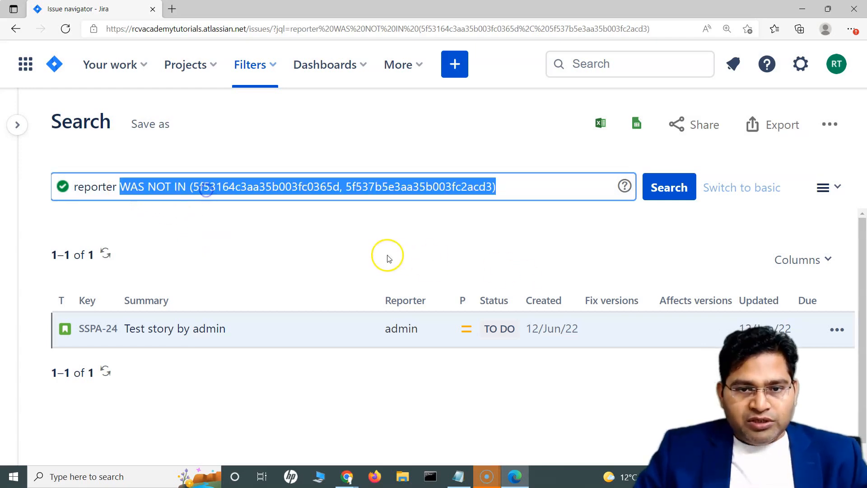
{"action": "left_click_drag", "start_coordinate": [533, 184], "coordinate": [38, 185]}
{"action": "key", "text": "BackSpace"}
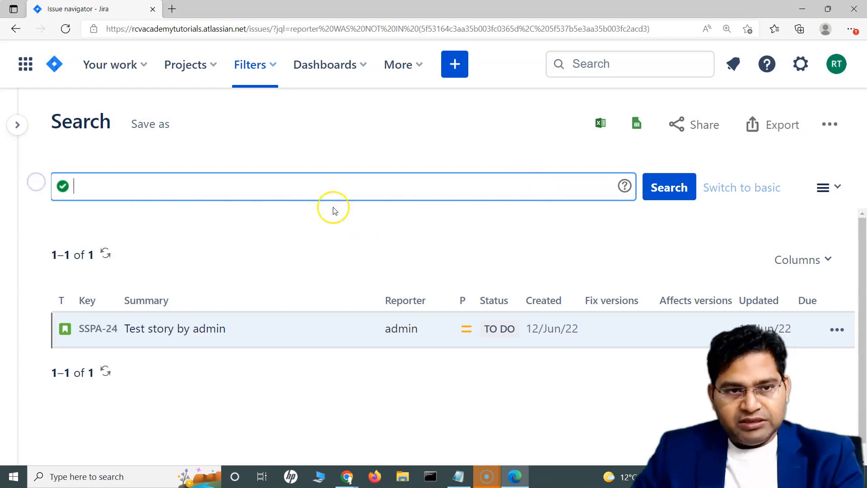
{"action": "left_click", "coordinate": [668, 187]}
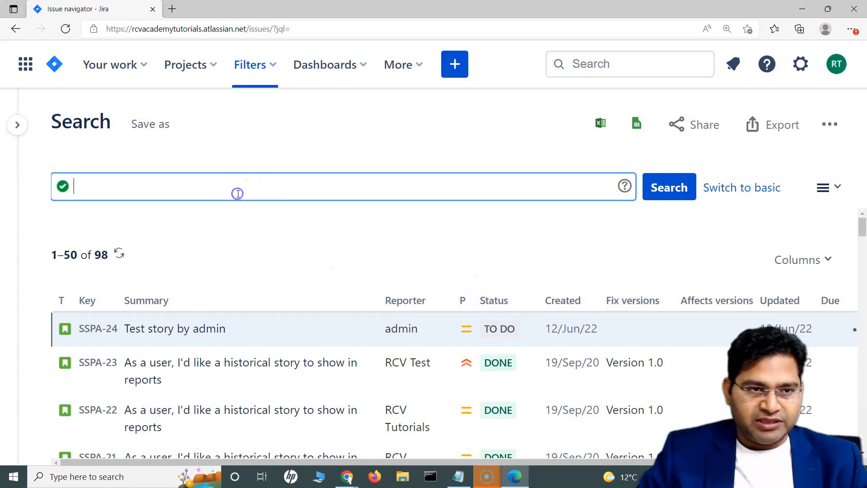
- Start a new query with status CHANGED, checking the CHANGED operator's definition on the JQL Operators slide
{"action": "type", "text": "status"}
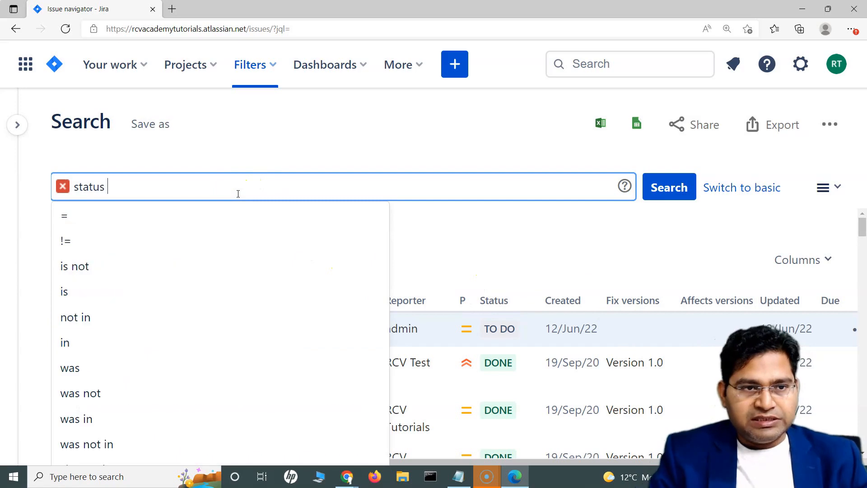
{"action": "key", "text": "alt+Tab"}
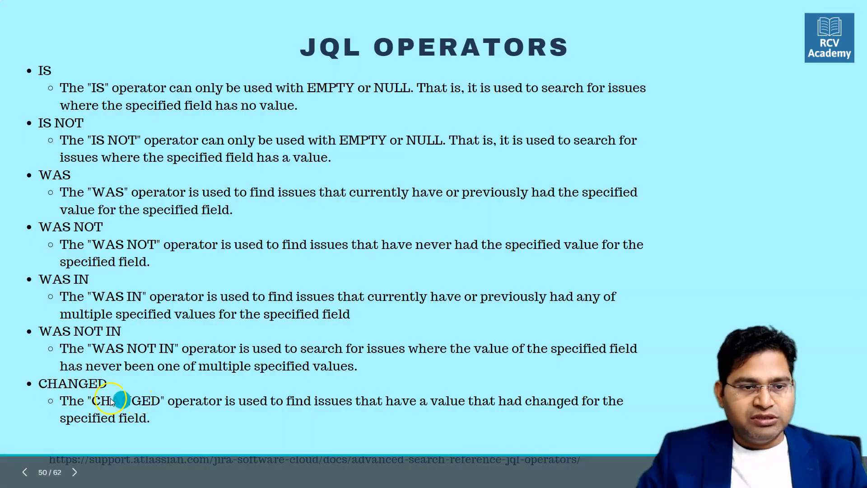
{"action": "key", "text": "alt+Tab"}
{"action": "type", "text": "C"}
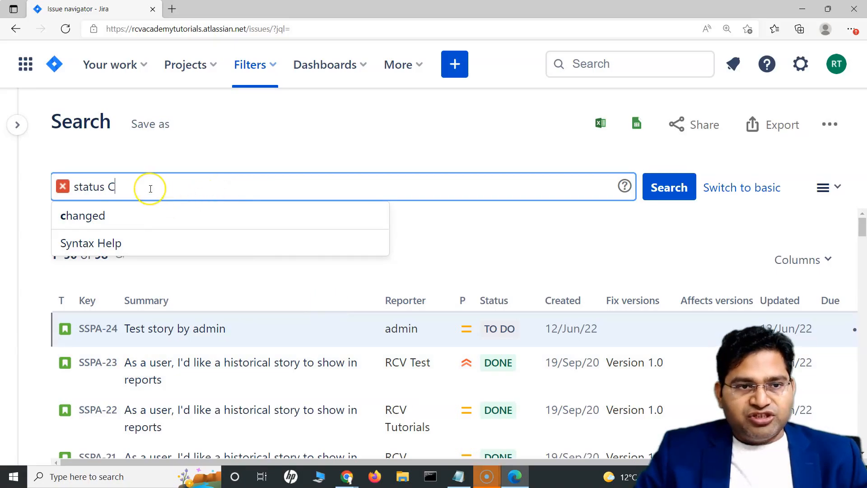
{"action": "type", "text": "HANGED"}
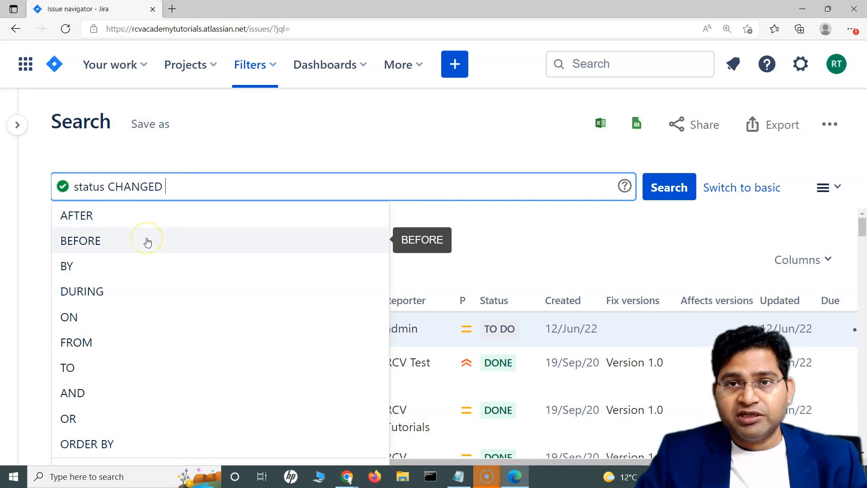
- Try adding a DURING () clause to the query to see its date function suggestions, and remove the clause
{"action": "left_click", "coordinate": [122, 297]}
{"action": "type", "text": "()"}
{"action": "key", "text": "Left"}
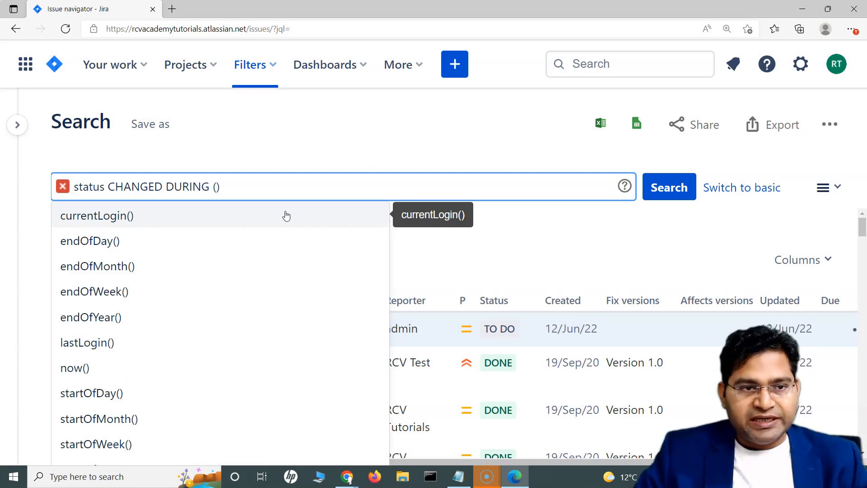
{"action": "left_click_drag", "start_coordinate": [229, 188], "coordinate": [165, 186]}
{"action": "key", "text": "BackSpace"}
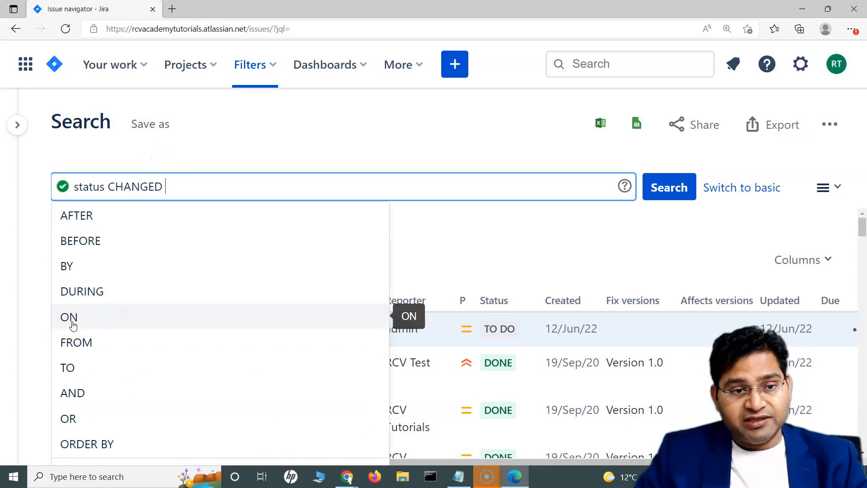
- Extend the status CHANGED query with FROM "TO DO" TO "DONE"
{"action": "left_click", "coordinate": [122, 345]}
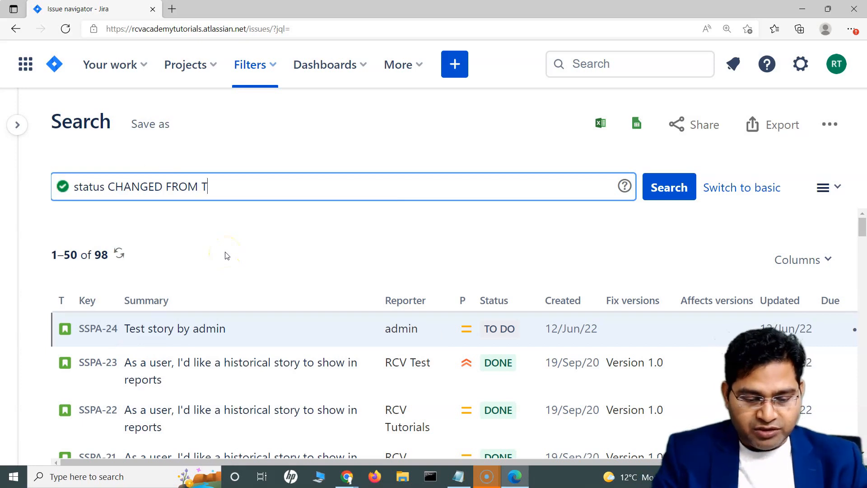
{"action": "type", "text": "\"TO DO"}
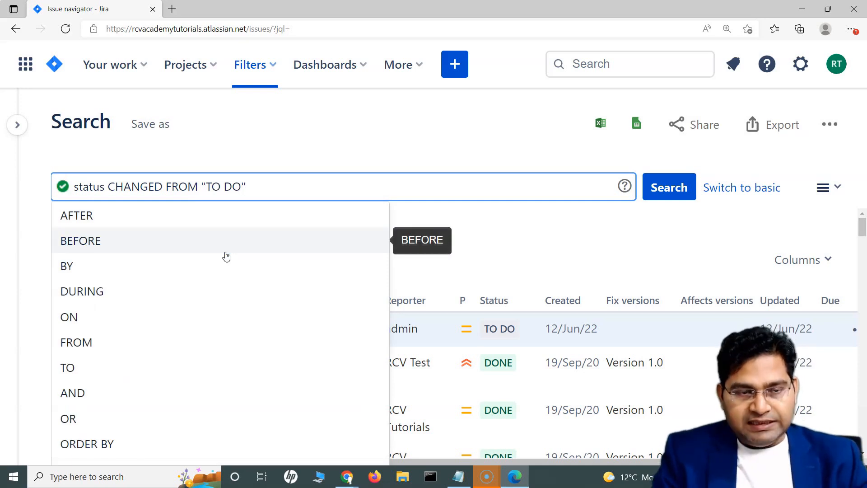
{"action": "left_click", "coordinate": [194, 367]}
{"action": "left_click", "coordinate": [278, 201]}
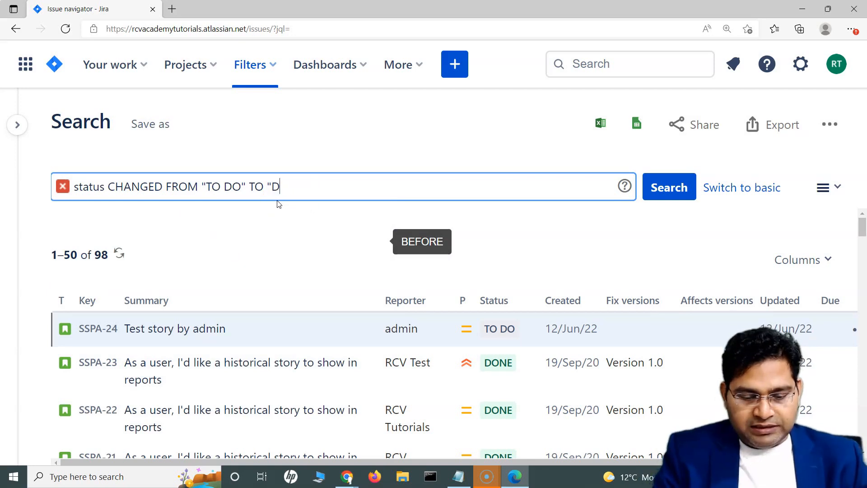
{"action": "type", "text": "\"DONE\""}
{"action": "left_click", "coordinate": [379, 154]}
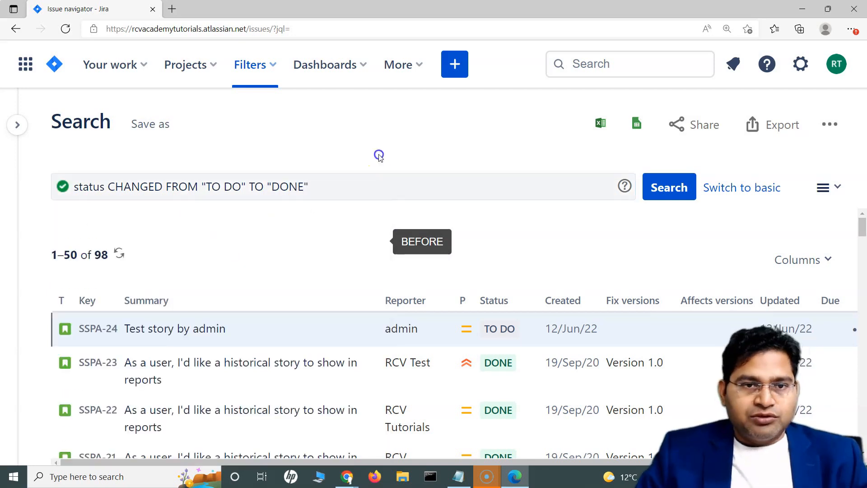
- Run the status change query and look through the matching issues
{"action": "left_click", "coordinate": [75, 187]}
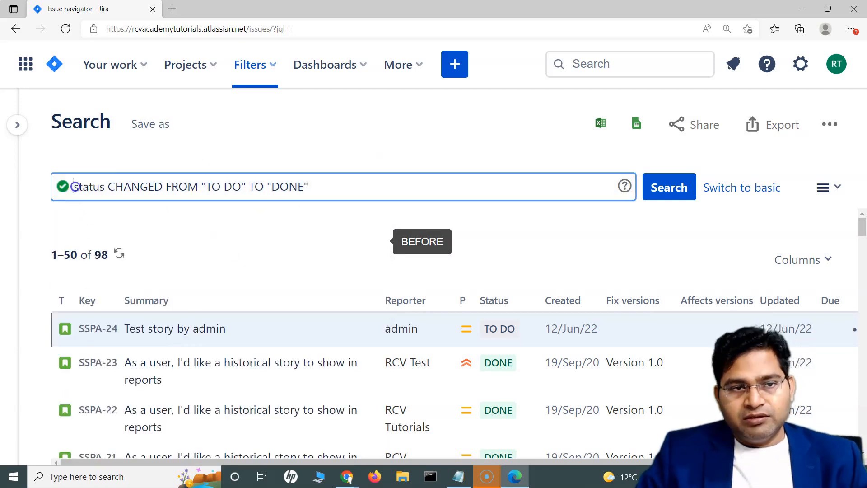
{"action": "left_click_drag", "start_coordinate": [108, 187], "coordinate": [314, 179]}
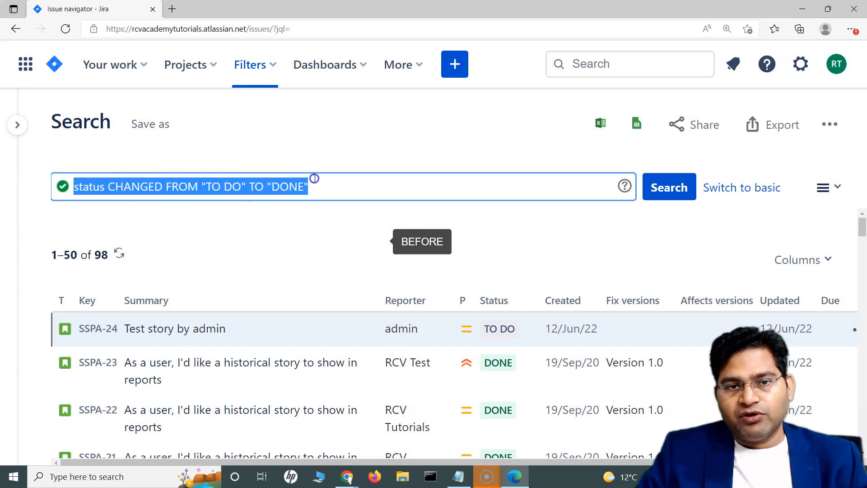
{"action": "left_click", "coordinate": [668, 187]}
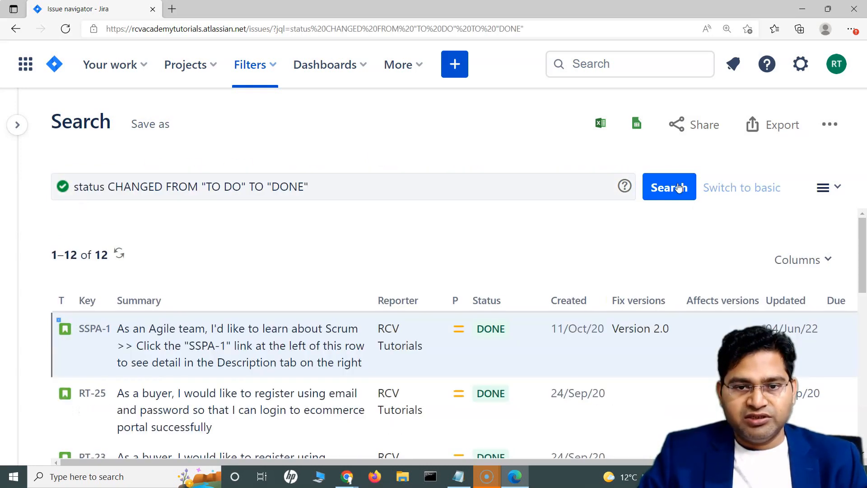
{"action": "scroll", "coordinate": [487, 343], "scroll_direction": "down", "scroll_amount": 5}
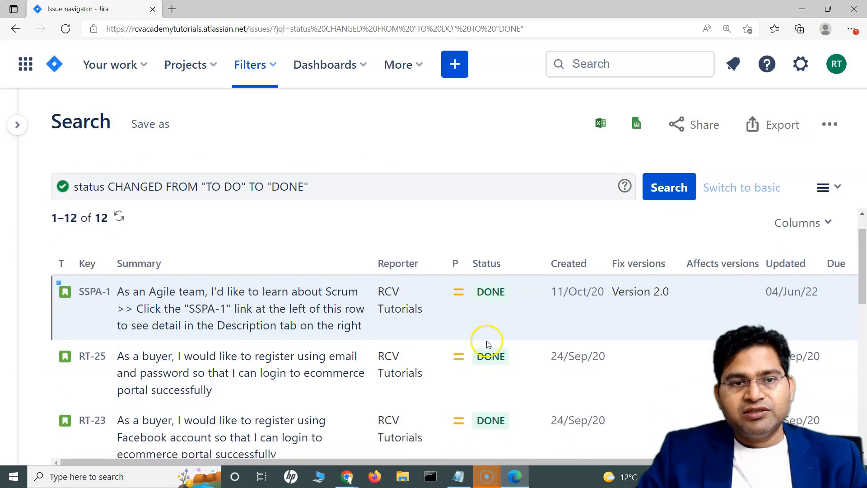
- Look through the current statuses of the matching issues, and open Test Story 2 (RT-2)
{"action": "scroll", "coordinate": [487, 343], "scroll_direction": "down", "scroll_amount": 6}
{"action": "scroll", "coordinate": [490, 348], "scroll_direction": "up", "scroll_amount": 5}
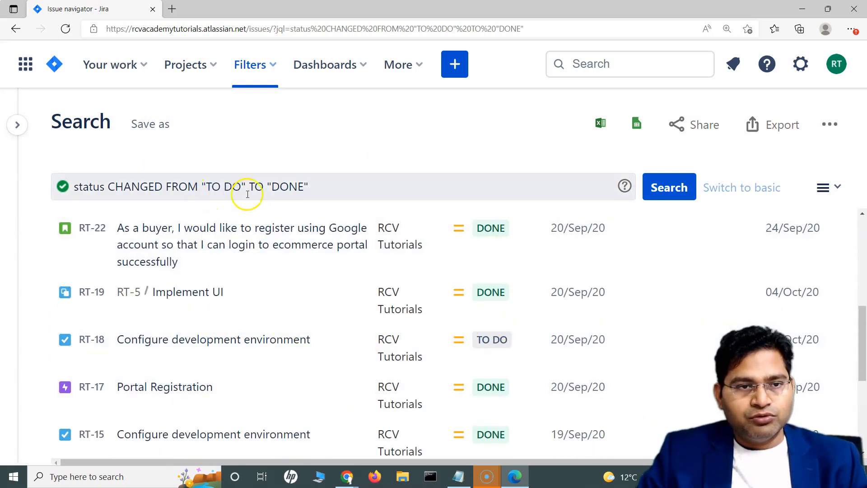
{"action": "scroll", "coordinate": [484, 344], "scroll_direction": "up", "scroll_amount": 4}
{"action": "scroll", "coordinate": [459, 316], "scroll_direction": "down", "scroll_amount": 1}
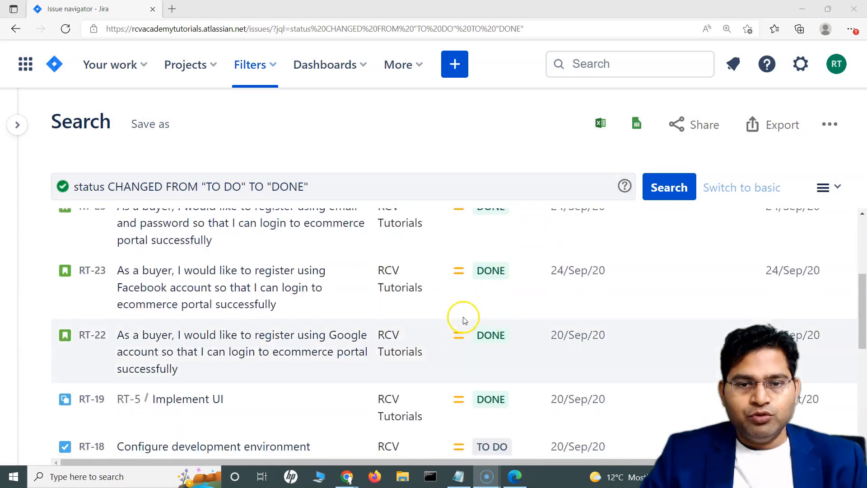
{"action": "scroll", "coordinate": [415, 327], "scroll_direction": "down", "scroll_amount": 2}
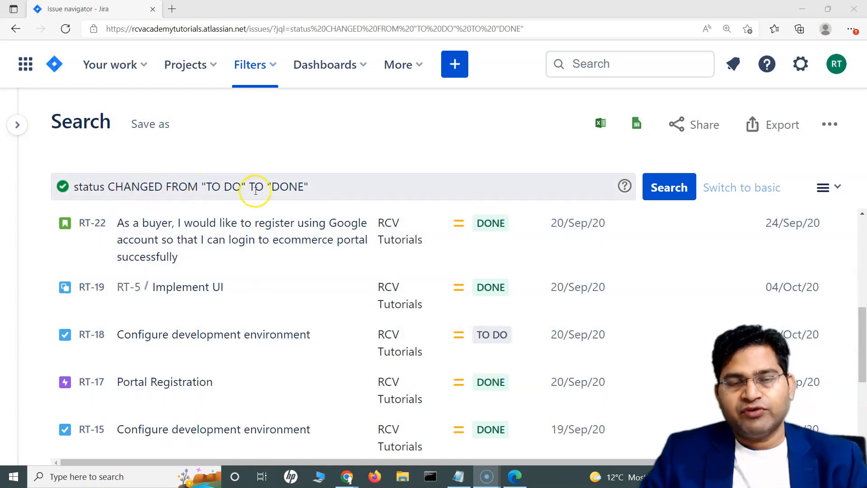
{"action": "scroll", "coordinate": [557, 359], "scroll_direction": "down", "scroll_amount": 5}
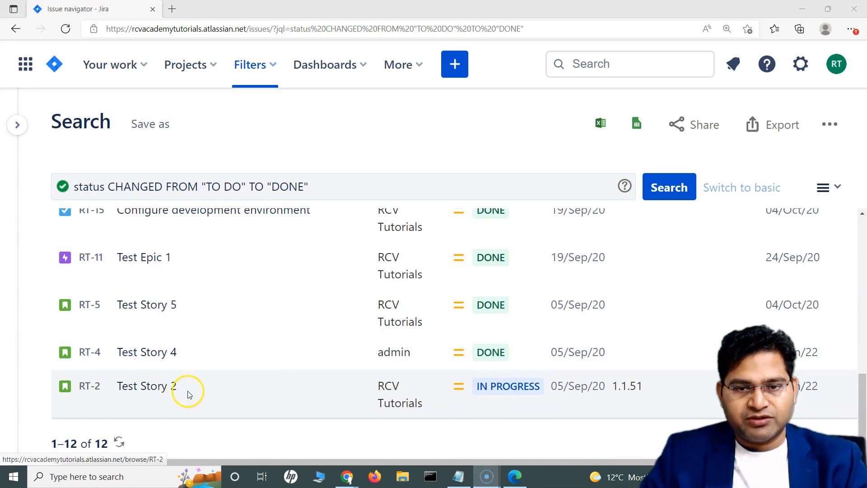
{"action": "left_click", "coordinate": [88, 393]}
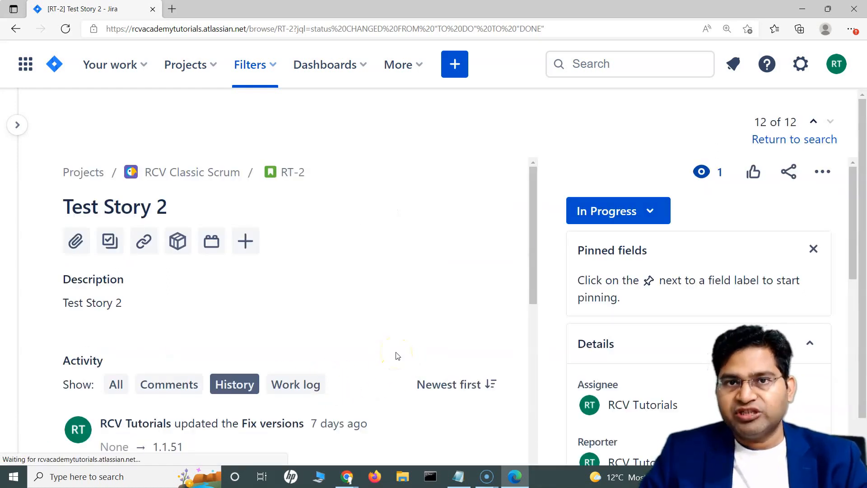
- Examine the status changes in RT-2's history, and return to the search results
{"action": "scroll", "coordinate": [451, 348], "scroll_direction": "down", "scroll_amount": 2}
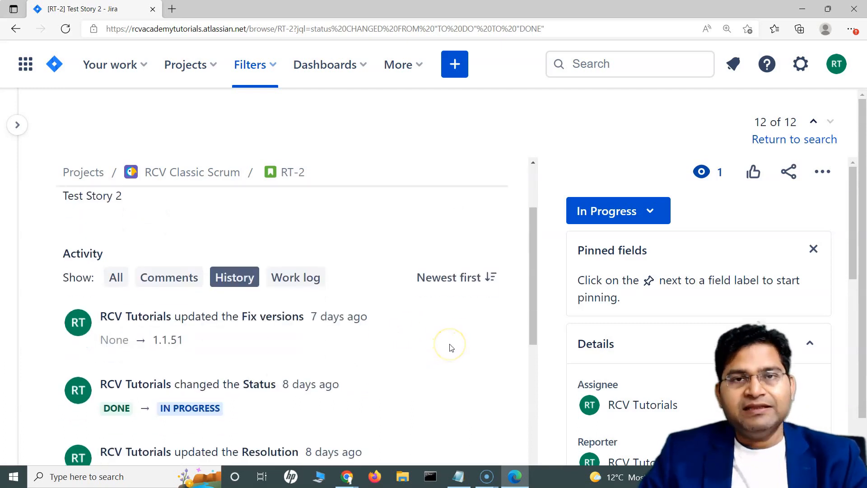
{"action": "scroll", "coordinate": [429, 359], "scroll_direction": "down", "scroll_amount": 3}
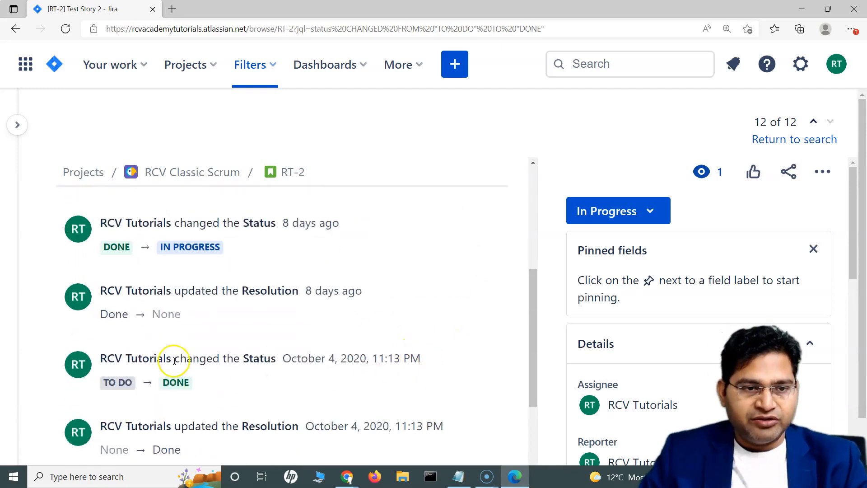
{"action": "scroll", "coordinate": [238, 325], "scroll_direction": "up", "scroll_amount": 3}
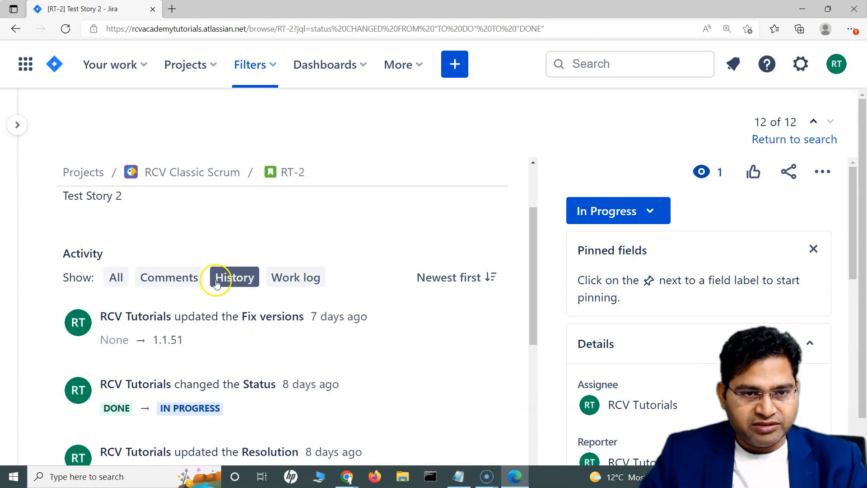
{"action": "scroll", "coordinate": [176, 289], "scroll_direction": "down", "scroll_amount": 4}
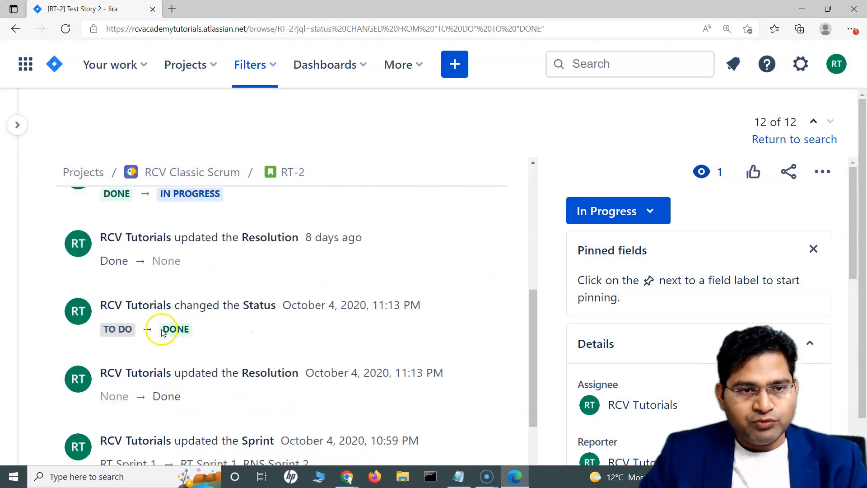
{"action": "scroll", "coordinate": [149, 284], "scroll_direction": "up", "scroll_amount": 3}
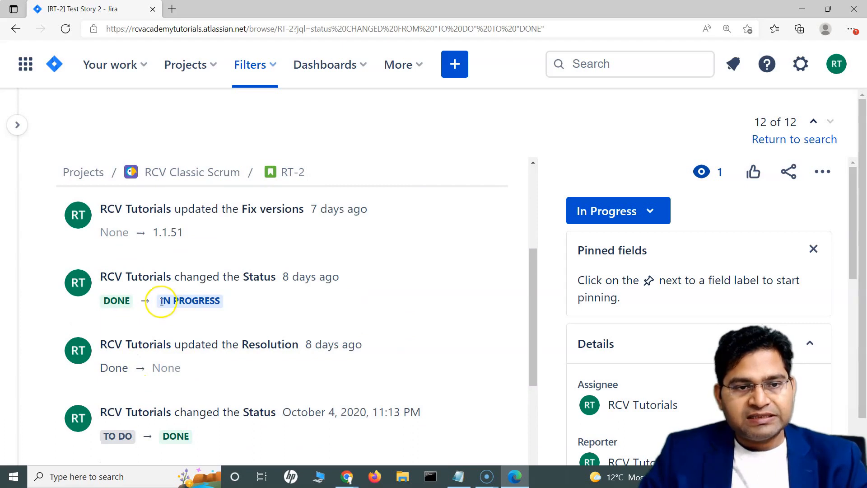
{"action": "scroll", "coordinate": [226, 321], "scroll_direction": "down", "scroll_amount": 3}
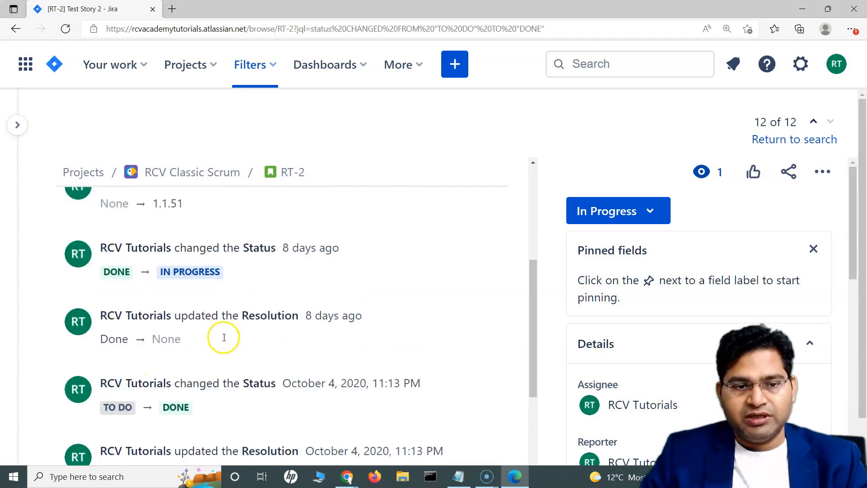
{"action": "left_click", "coordinate": [16, 30]}
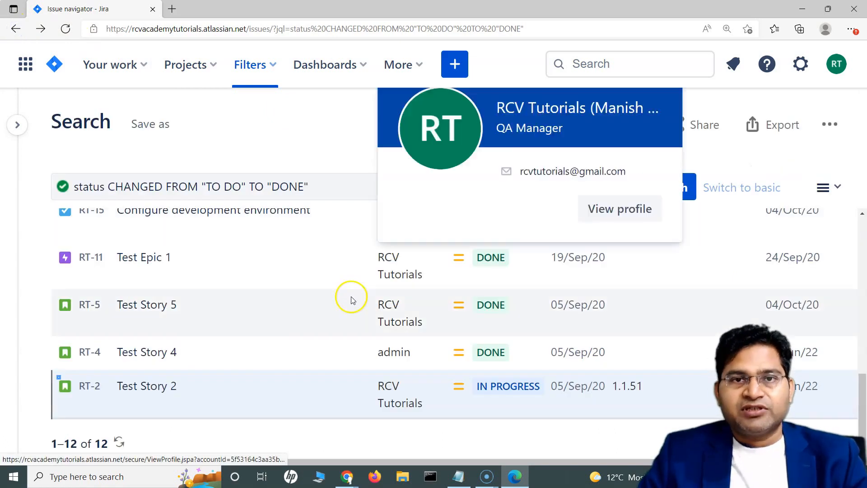
- Go back to the earlier query with "To Do" and "Done", and compare the current statuses of its matching issues with the query
{"action": "left_click", "coordinate": [15, 30]}
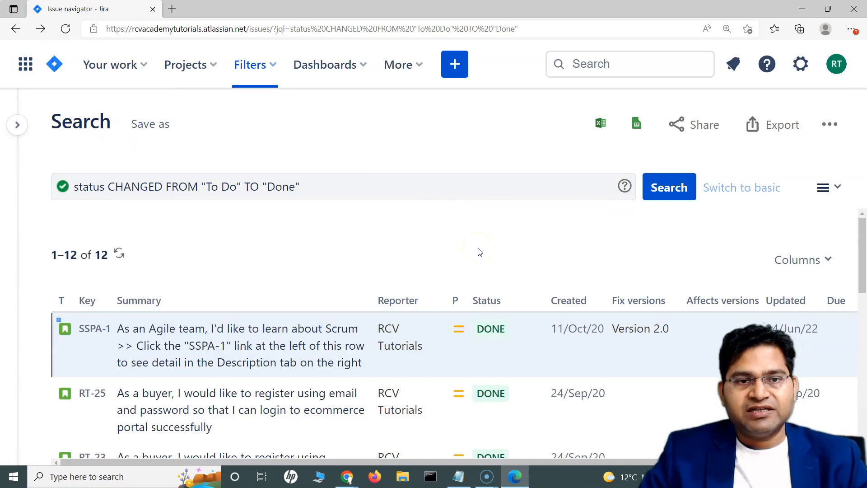
{"action": "scroll", "coordinate": [492, 234], "scroll_direction": "down", "scroll_amount": 10}
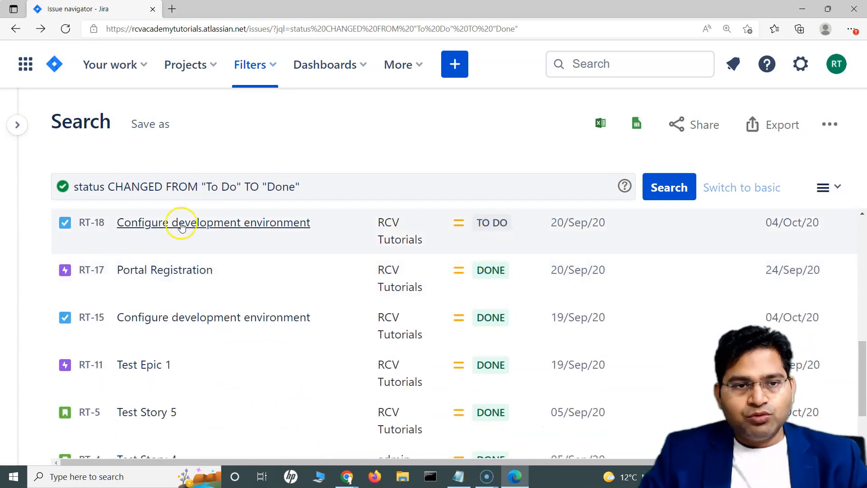
{"action": "mouse_move", "coordinate": [407, 250]}
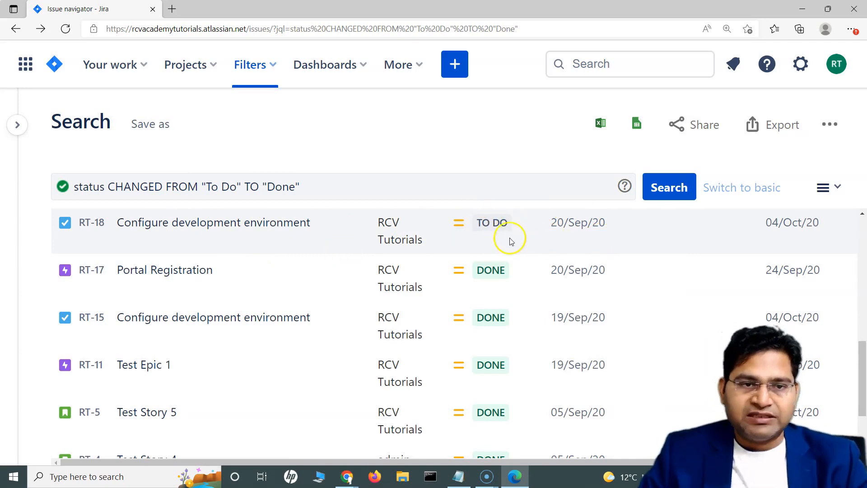
{"action": "scroll", "coordinate": [368, 241], "scroll_direction": "down", "scroll_amount": 2}
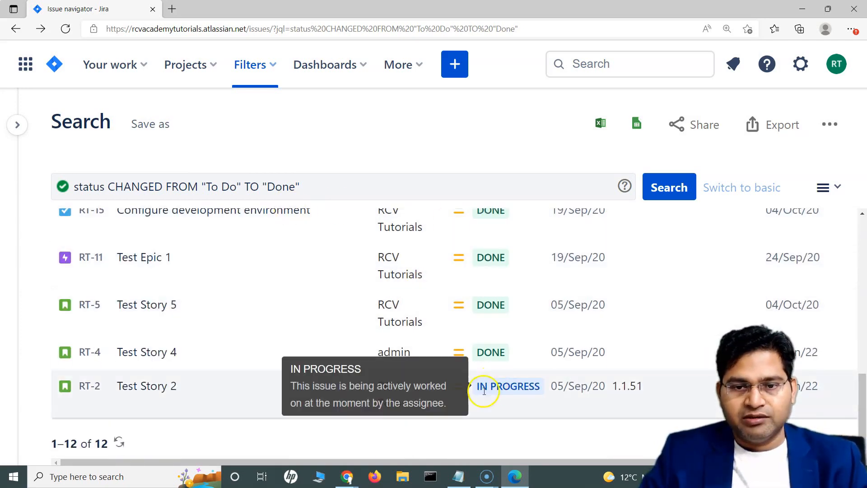
{"action": "scroll", "coordinate": [462, 313], "scroll_direction": "up", "scroll_amount": 2}
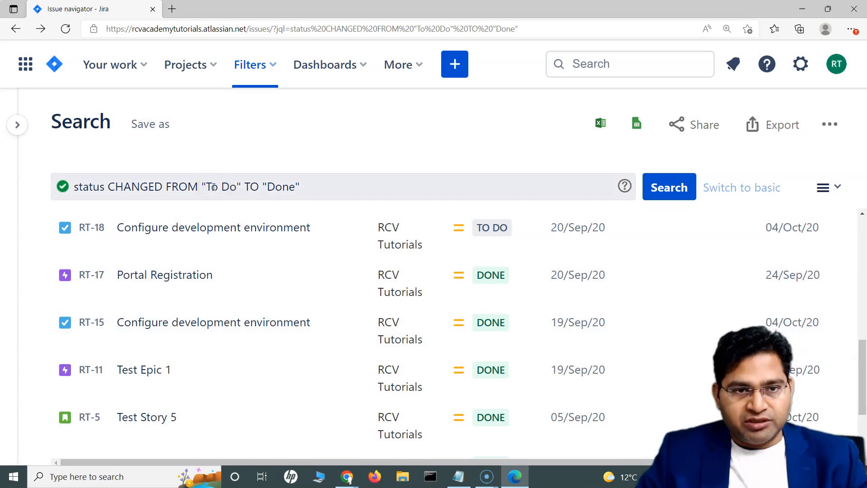
{"action": "left_click", "coordinate": [308, 186]}
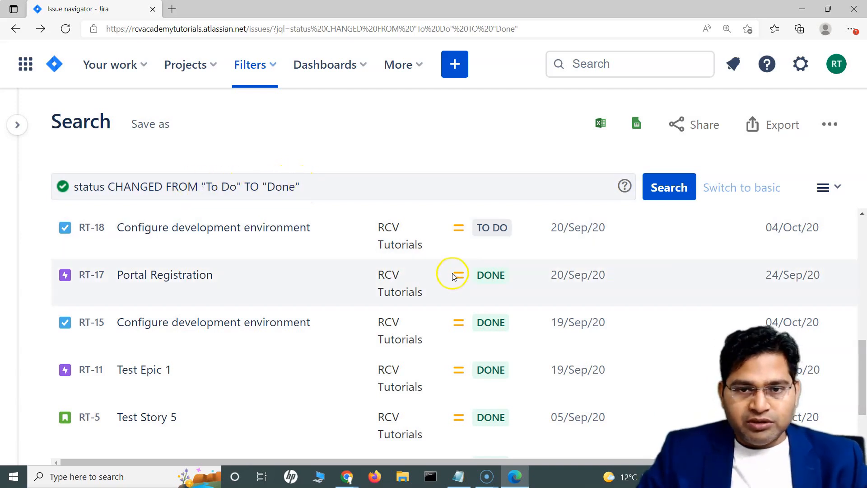
{"action": "scroll", "coordinate": [449, 274], "scroll_direction": "up", "scroll_amount": 1}
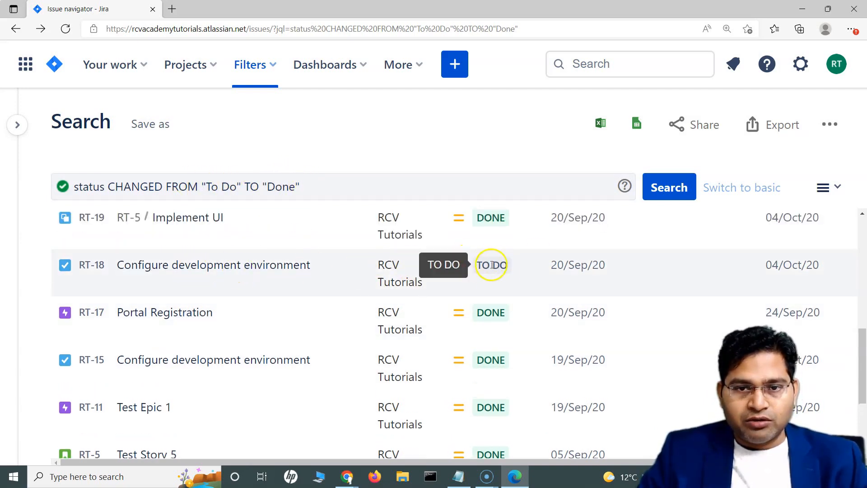
{"action": "scroll", "coordinate": [442, 303], "scroll_direction": "down", "scroll_amount": 2}
{"action": "scroll", "coordinate": [465, 343], "scroll_direction": "down", "scroll_amount": 2}
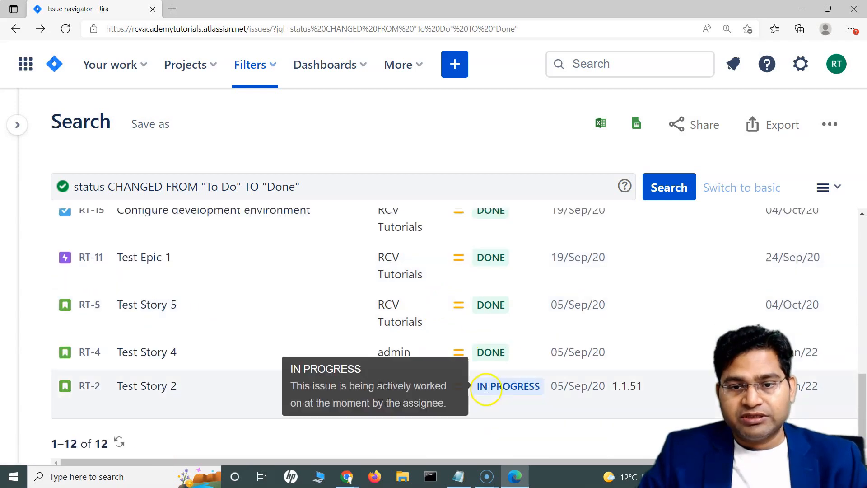
{"action": "scroll", "coordinate": [501, 348], "scroll_direction": "up", "scroll_amount": 5}
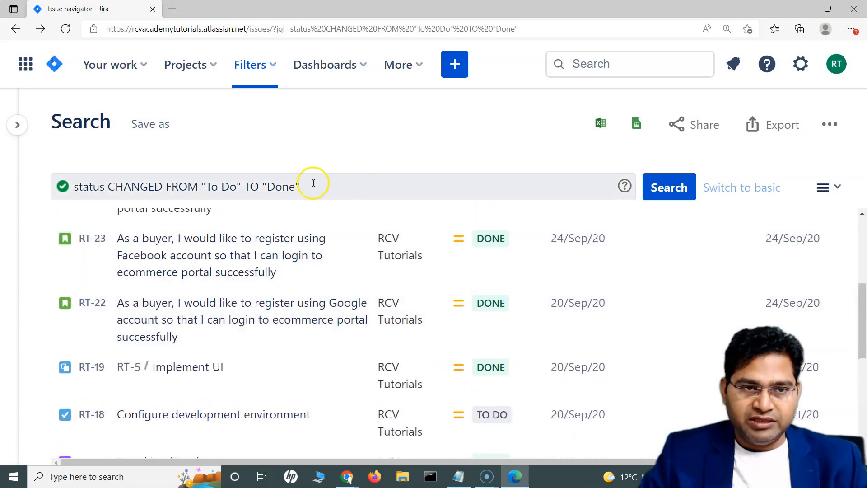
- Replace the FROM and TO clauses so the query reads status CHANGED TO "Done", and run it
{"action": "left_click_drag", "start_coordinate": [314, 183], "coordinate": [167, 187]}
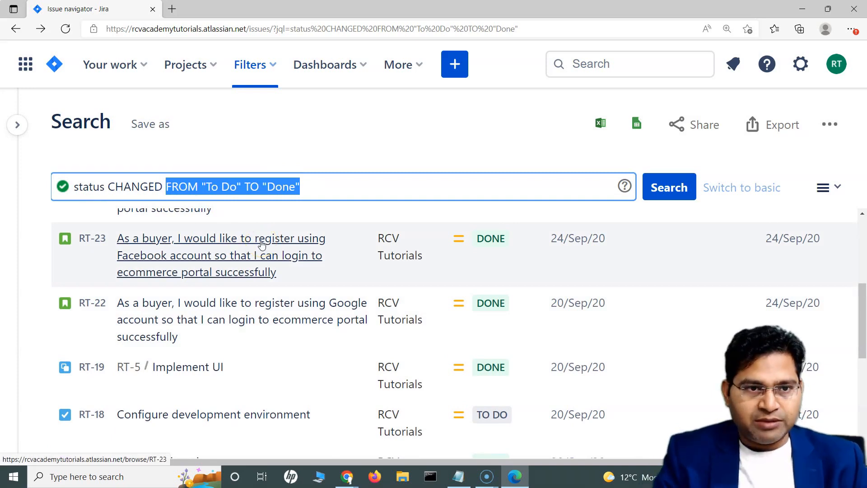
{"action": "key", "text": "BackSpace"}
{"action": "type", "text": "TO"}
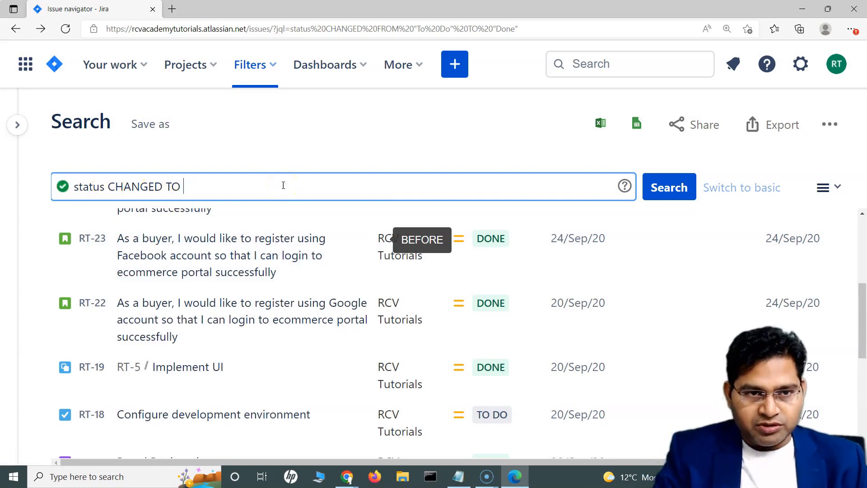
{"action": "type", "text": " \"Done"}
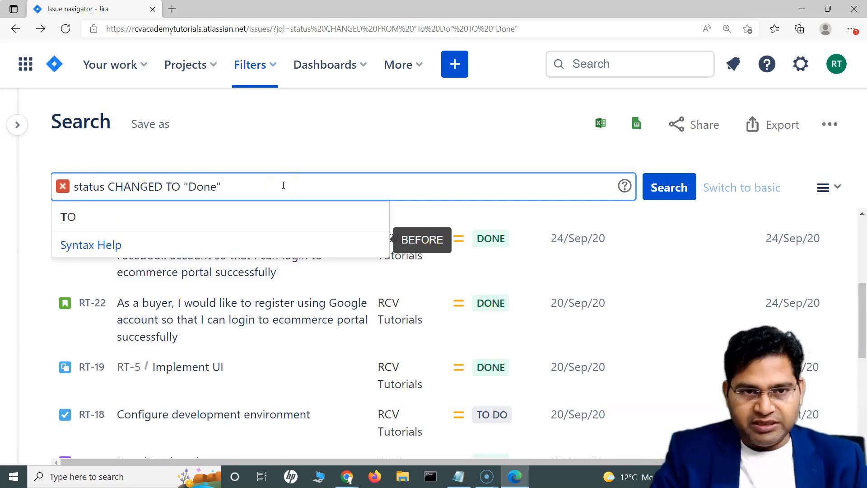
{"action": "type", "text": "\""}
{"action": "key", "text": "Return"}
- Look through the issues matched by status CHANGED TO "Done" and check their current statuses
{"action": "scroll", "coordinate": [518, 307], "scroll_direction": "down", "scroll_amount": 3}
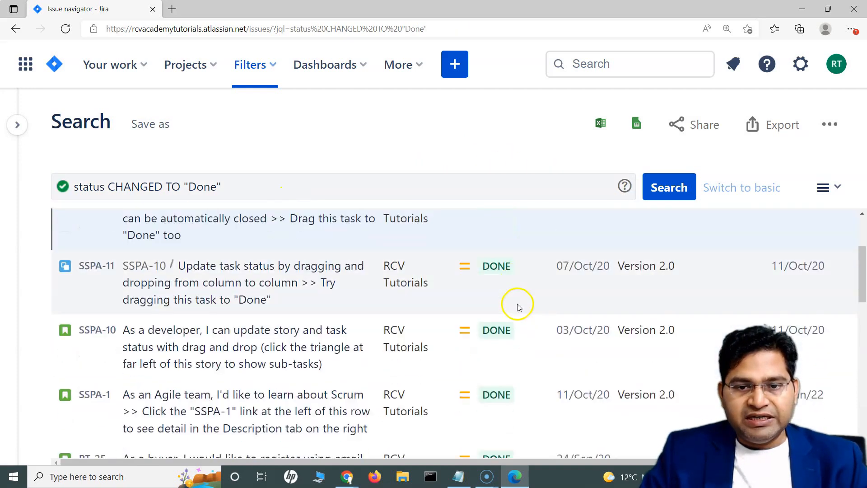
{"action": "scroll", "coordinate": [519, 307], "scroll_direction": "down", "scroll_amount": 10}
{"action": "scroll", "coordinate": [523, 337], "scroll_direction": "up", "scroll_amount": 5}
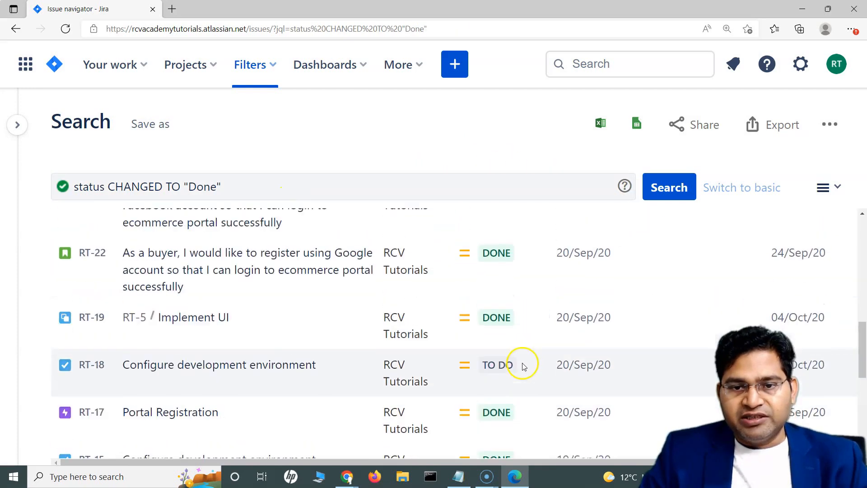
{"action": "scroll", "coordinate": [523, 366], "scroll_direction": "up", "scroll_amount": 6}
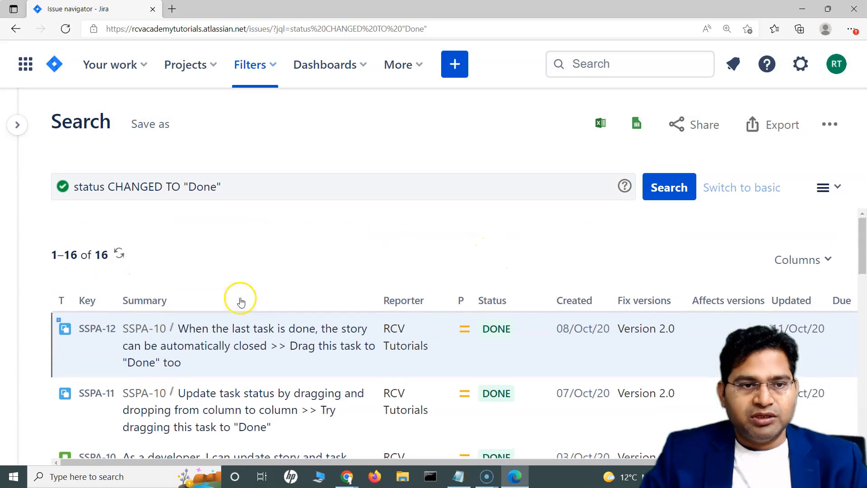
{"action": "scroll", "coordinate": [524, 314], "scroll_direction": "down", "scroll_amount": 4}
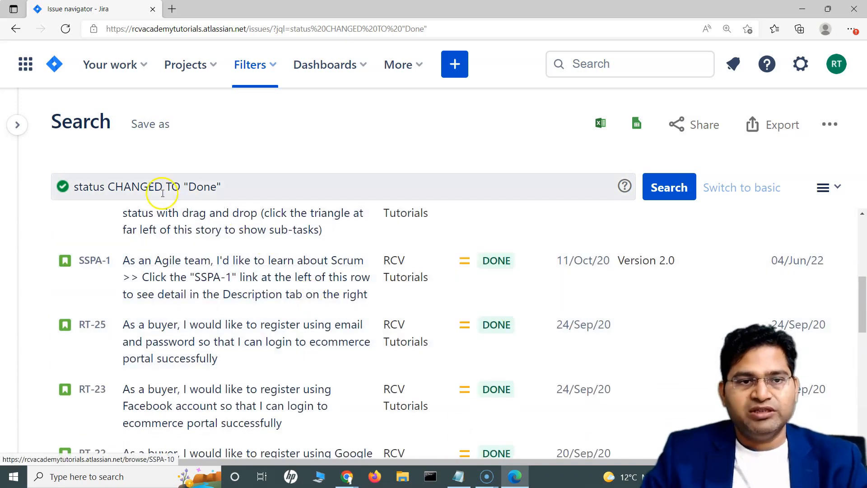
{"action": "scroll", "coordinate": [494, 313], "scroll_direction": "down", "scroll_amount": 5}
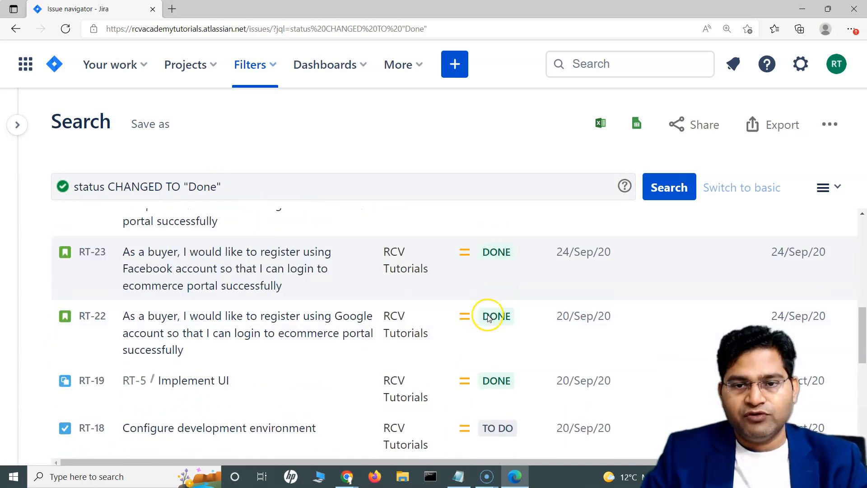
- Cut the query back to status CHANGED and bring up the suggested keywords that can follow it
{"action": "left_click_drag", "start_coordinate": [241, 187], "coordinate": [159, 187]}
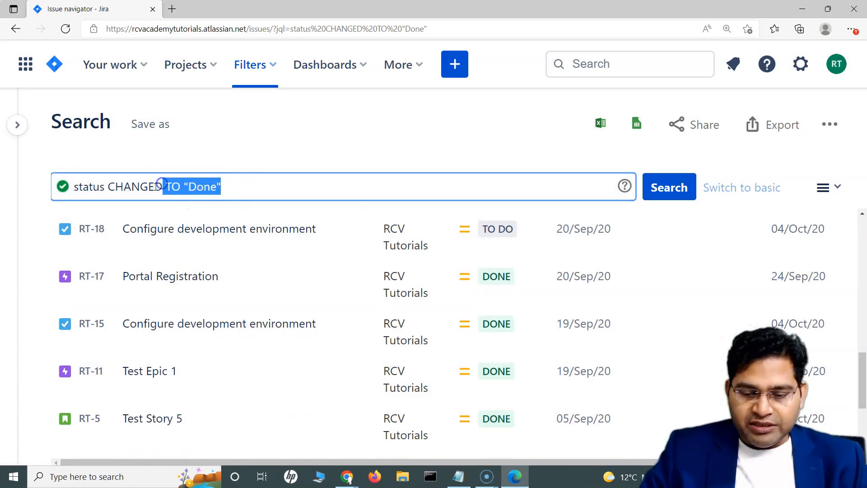
{"action": "key", "text": "BackSpace"}
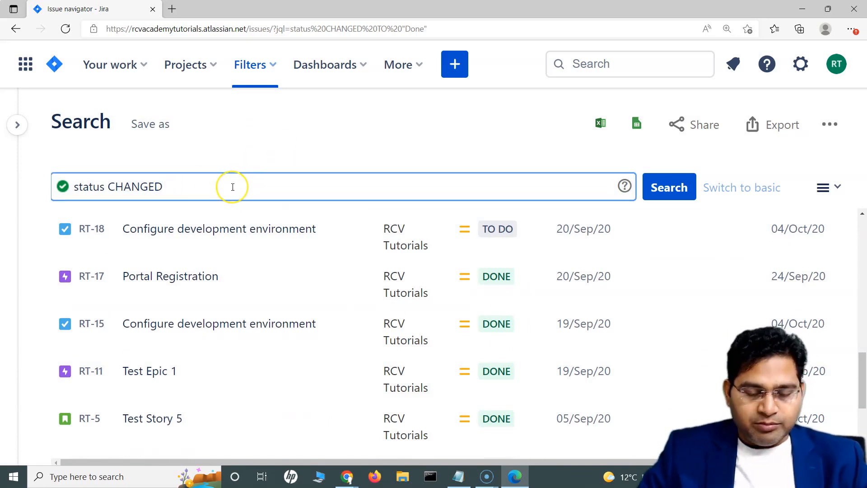
{"action": "key", "text": "BackSpace"}
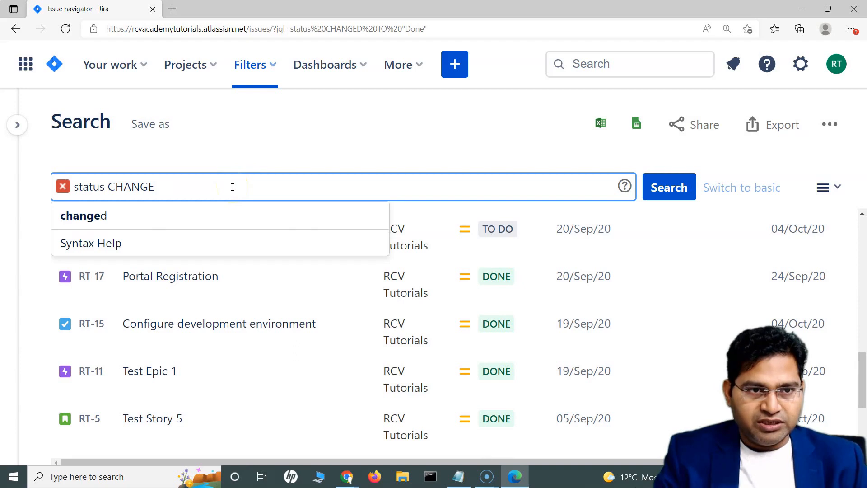
{"action": "type", "text": "D"}
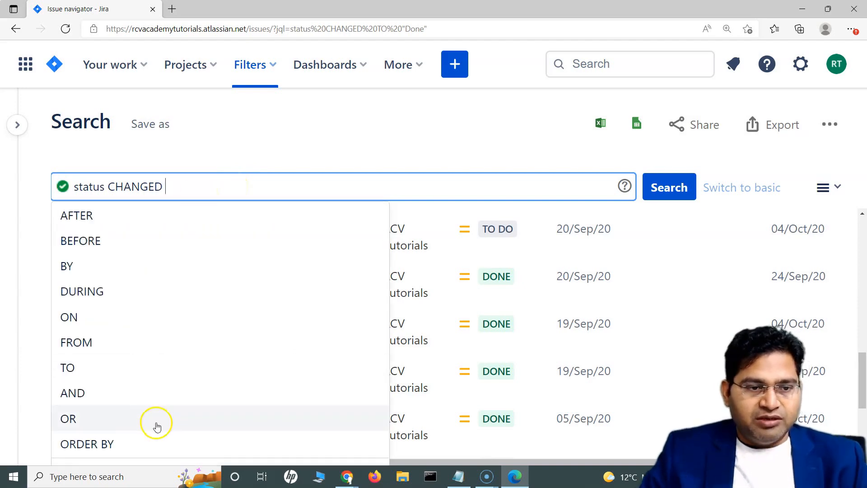